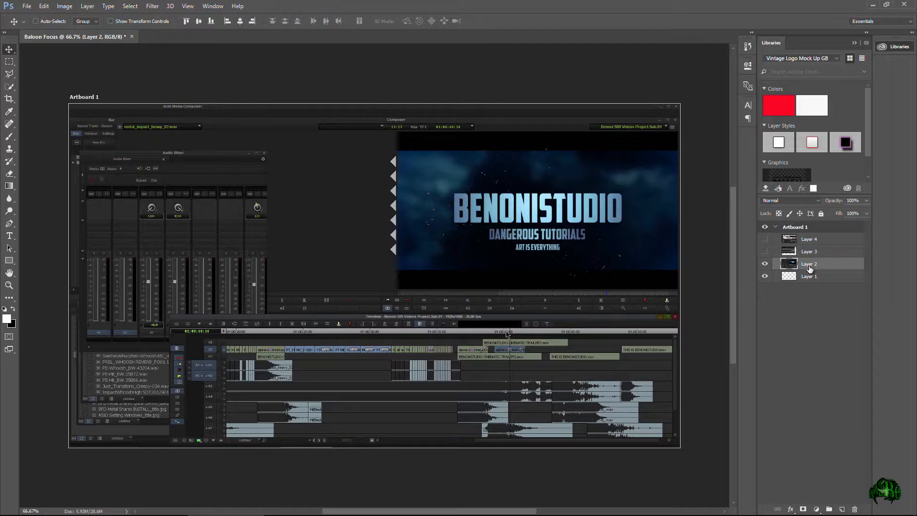
# Hide Layer 4 and Layer 3, then select Layer 2.
pyautogui.click(808, 239)
pyautogui.click(765, 239)
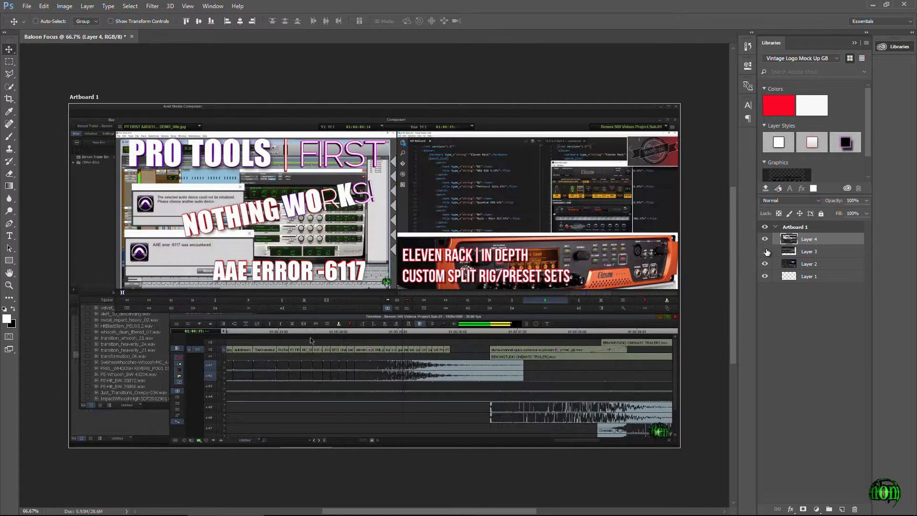
pyautogui.click(765, 251)
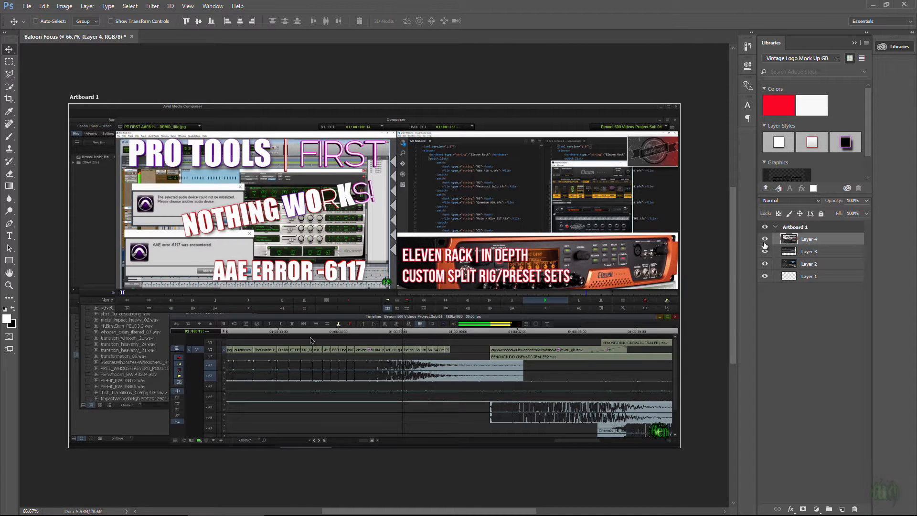
pyautogui.click(765, 251)
pyautogui.click(765, 238)
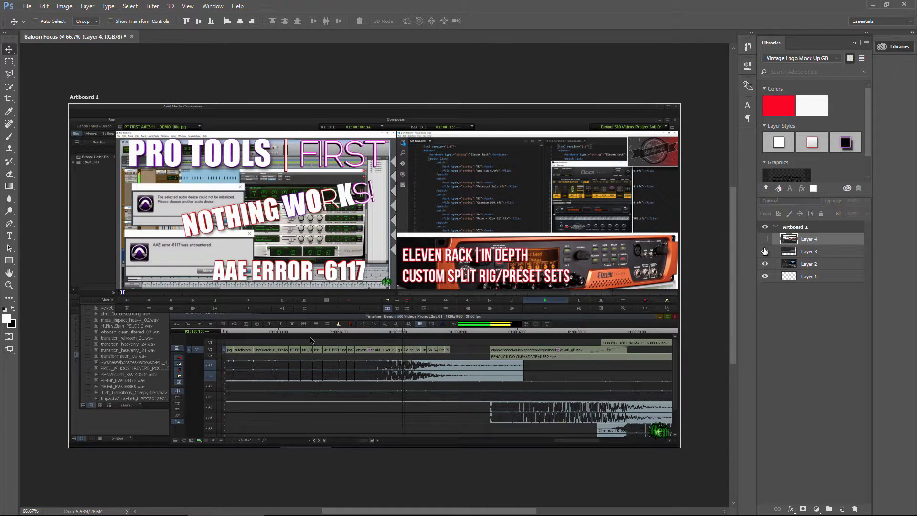
pyautogui.click(823, 265)
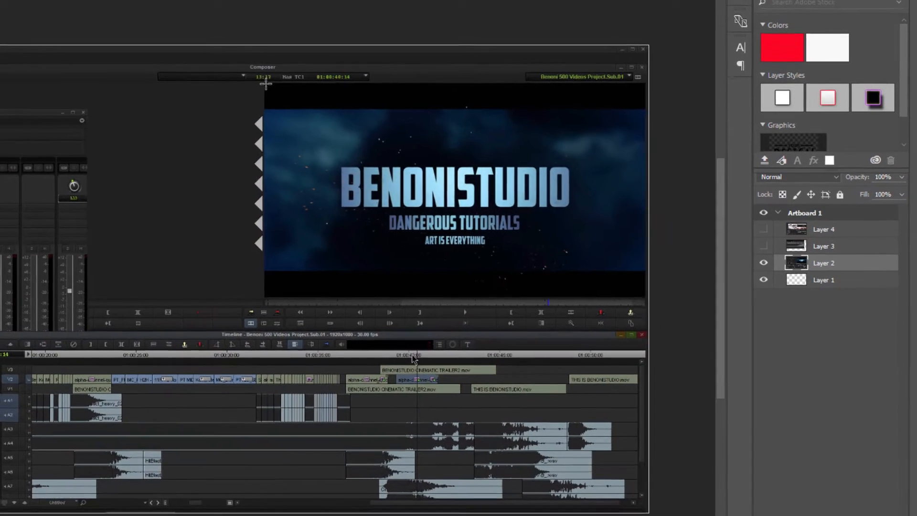
# Select the title preview area of Layer 2 and copy it onto a new layer with Layer Via Copy.
pyautogui.moveTo(265, 84); pyautogui.dragTo(643, 299)
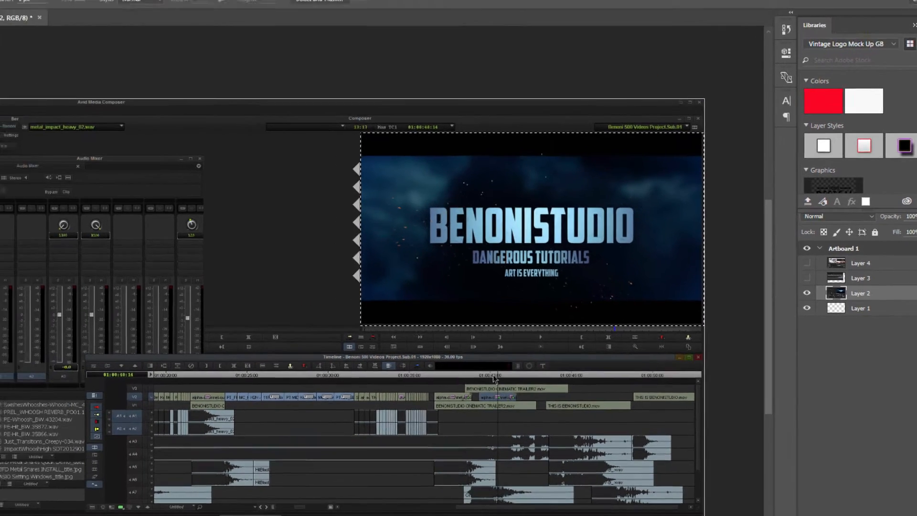
pyautogui.click(42, 9)
pyautogui.click(42, 8)
pyautogui.click(41, 8)
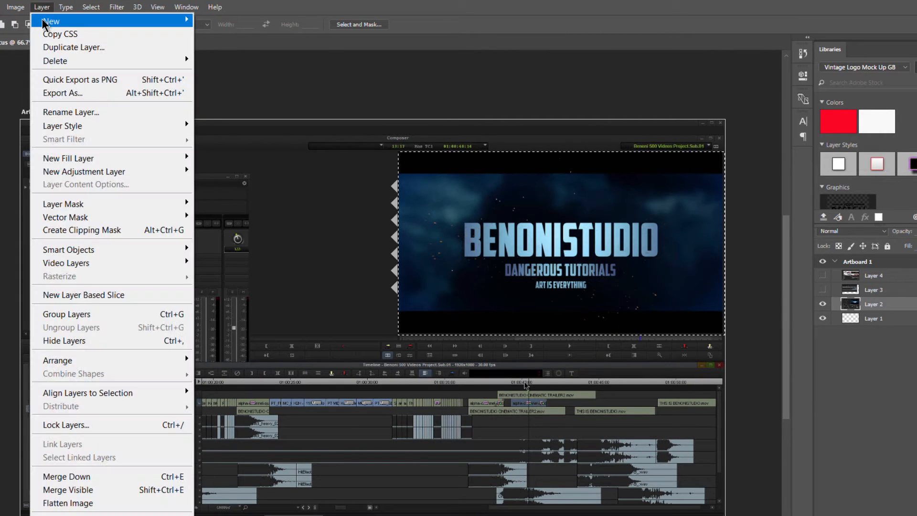
pyautogui.moveTo(43, 21)
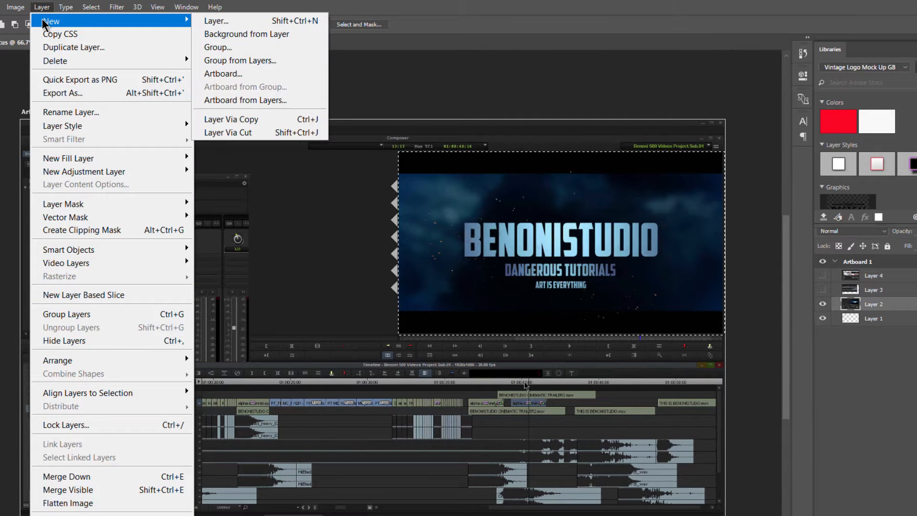
pyautogui.click(271, 118)
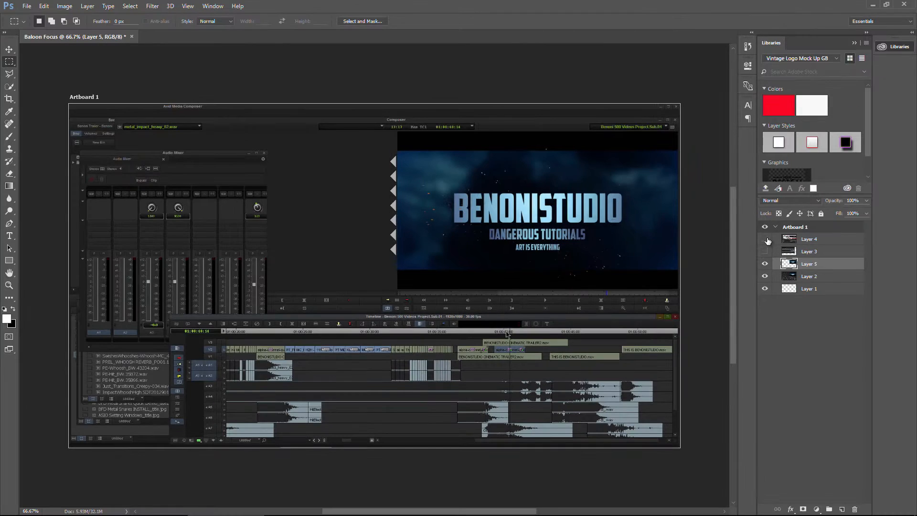
# Show Layer 4 and move it below the new title copy layer in the stack.
pyautogui.click(822, 276)
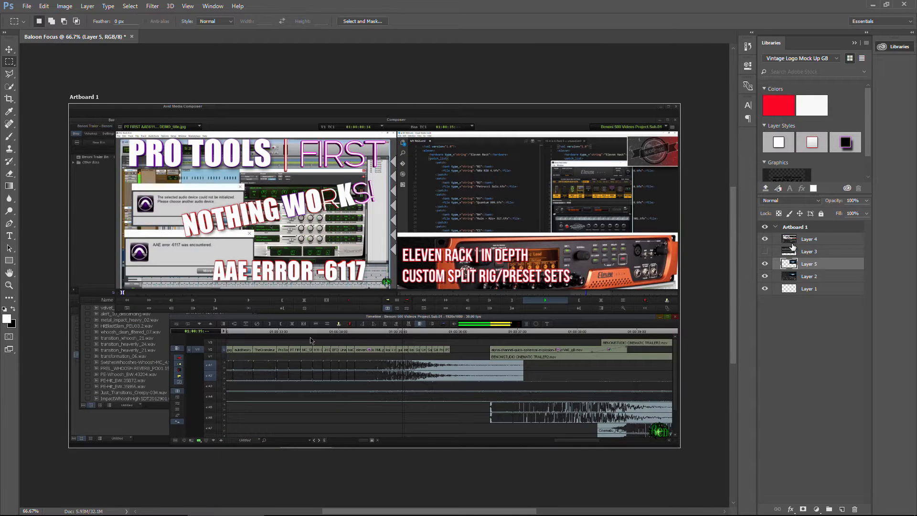
pyautogui.moveTo(792, 246); pyautogui.dragTo(805, 270)
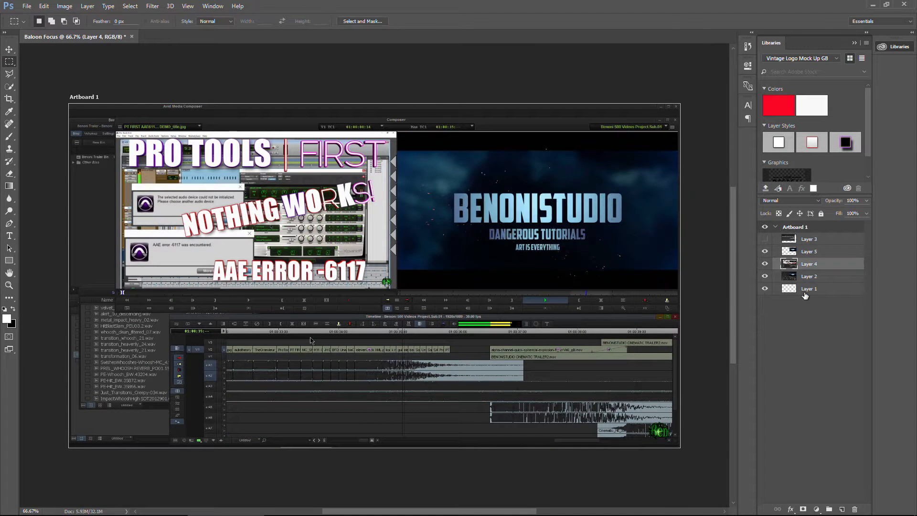
# Move the copied title layer, Layer 5, to the left side of the artboard.
pyautogui.click(10, 50)
pyautogui.click(814, 252)
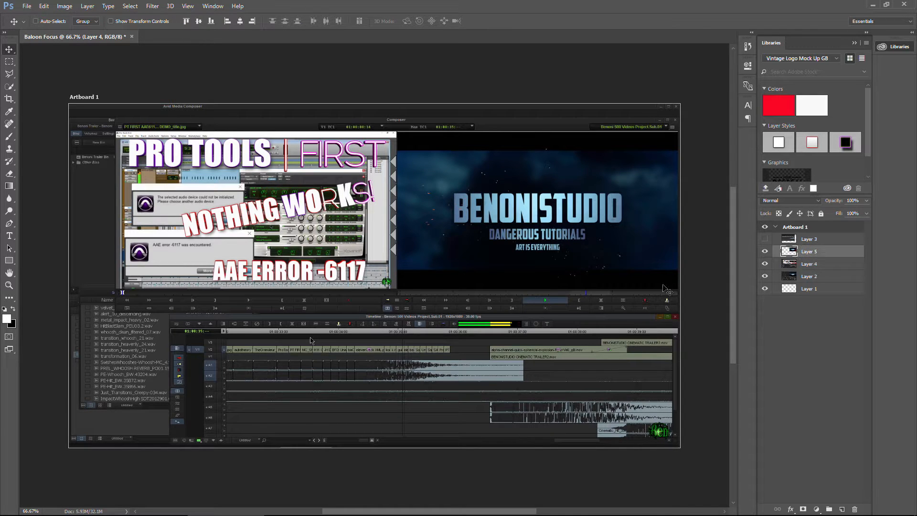
pyautogui.moveTo(538, 229); pyautogui.dragTo(263, 222)
# Add Drop Shadow and Stroke layer styles to Layer 5.
pyautogui.click(791, 509)
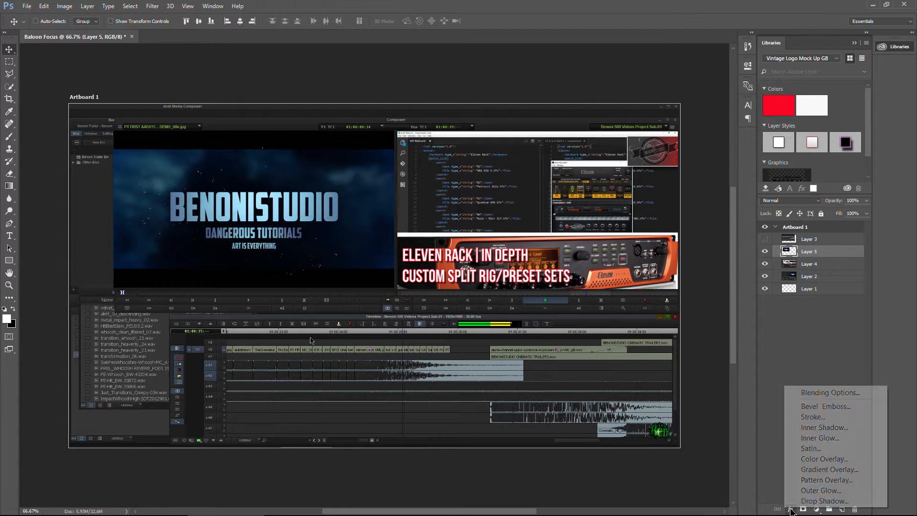
pyautogui.click(804, 500)
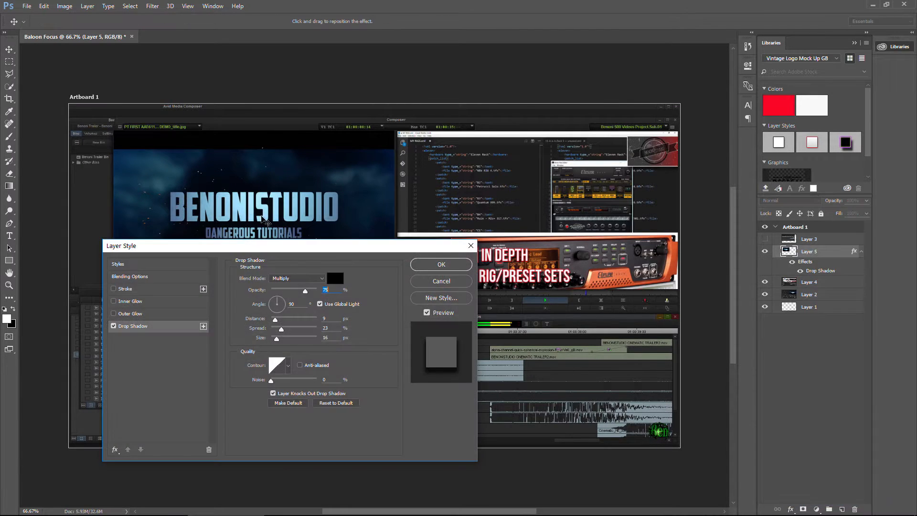
pyautogui.moveTo(220, 245); pyautogui.dragTo(508, 180)
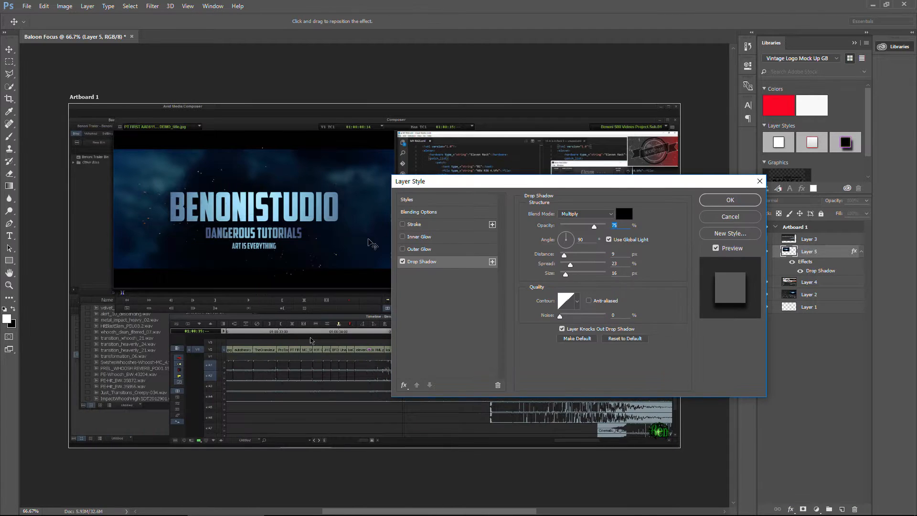
pyautogui.click(404, 224)
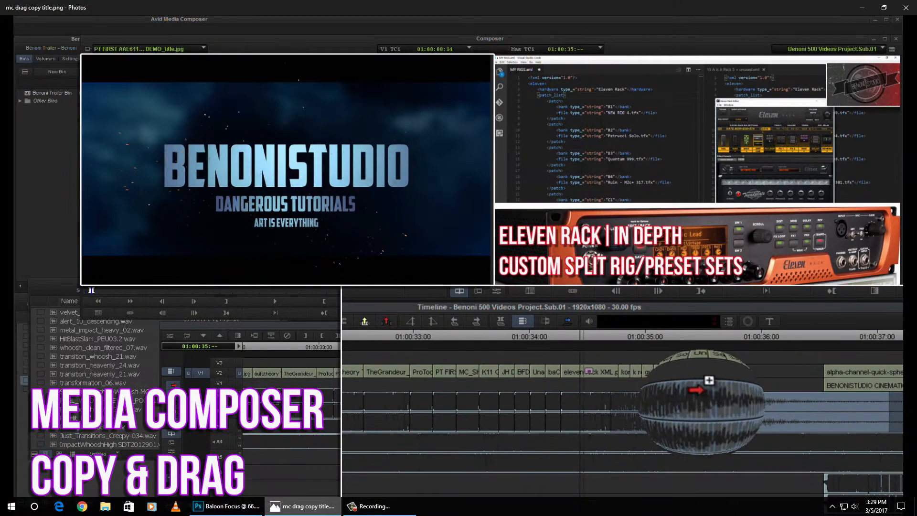
pyautogui.click(247, 511)
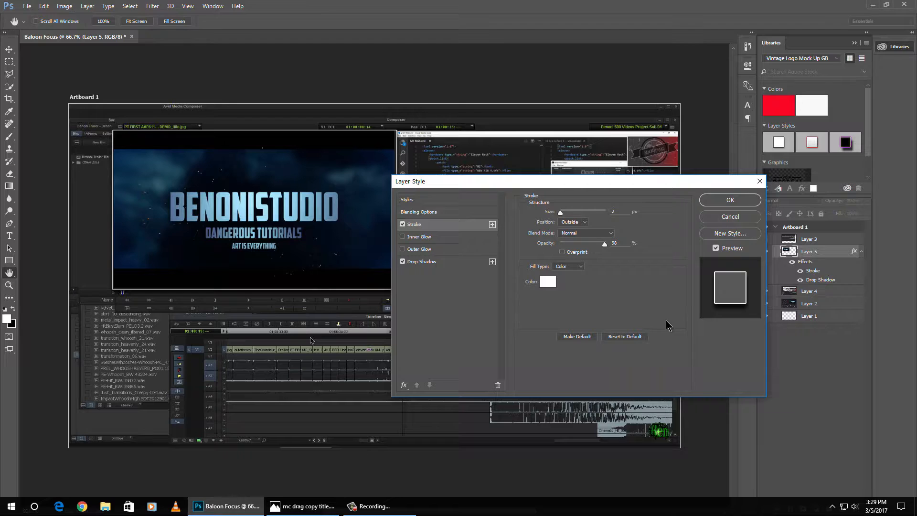
pyautogui.click(720, 202)
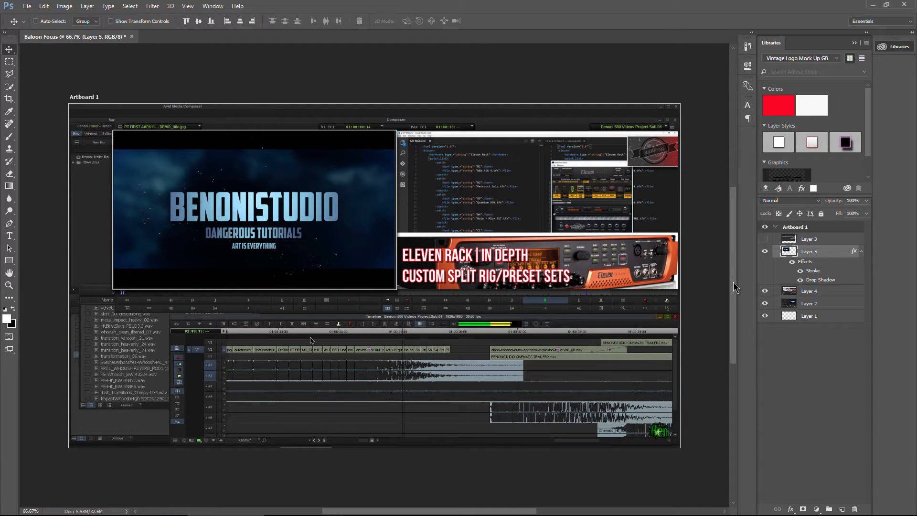
# Select and show Layer 3, then move the timeline screenshot downward on the artboard.
pyautogui.click(810, 241)
pyautogui.click(764, 238)
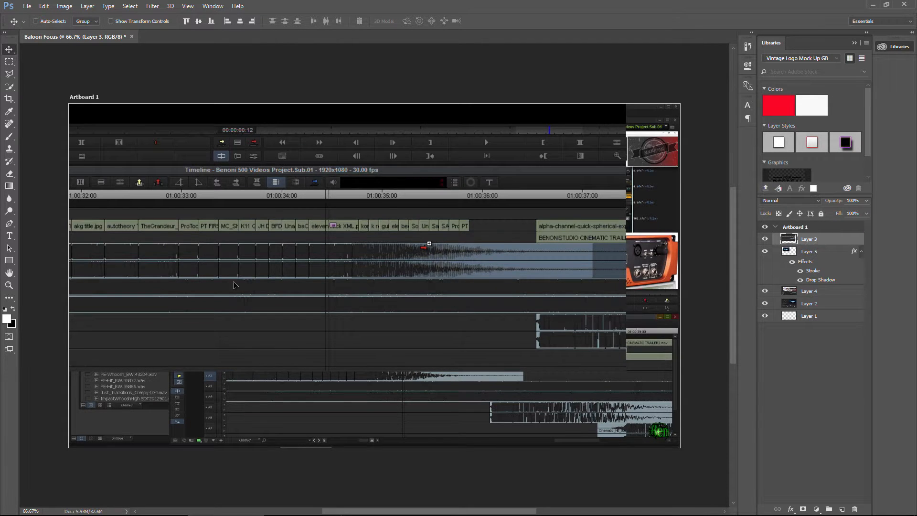
pyautogui.moveTo(233, 285); pyautogui.dragTo(237, 315)
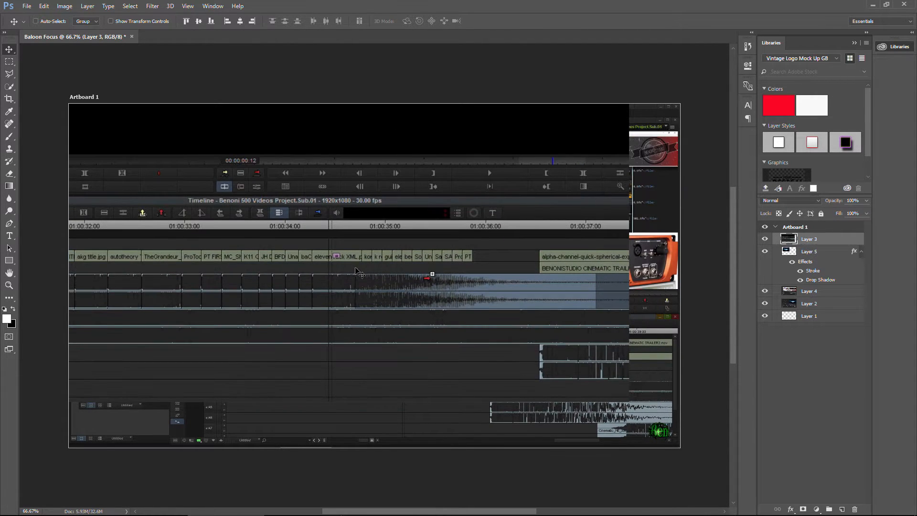
pyautogui.moveTo(356, 269); pyautogui.dragTo(388, 308)
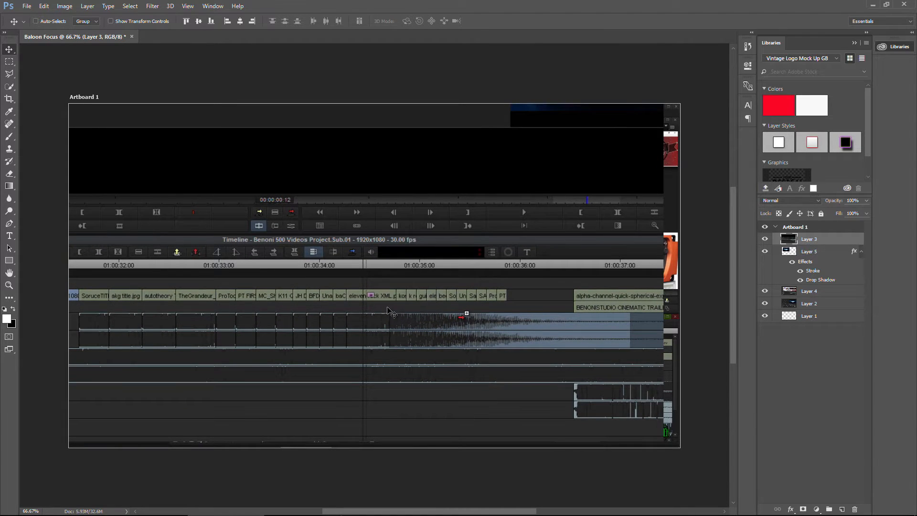
# Scale Layer 3 down from its top-left corner with Free Transform and apply the transformation.
pyautogui.hotkey('ctrl', 't')
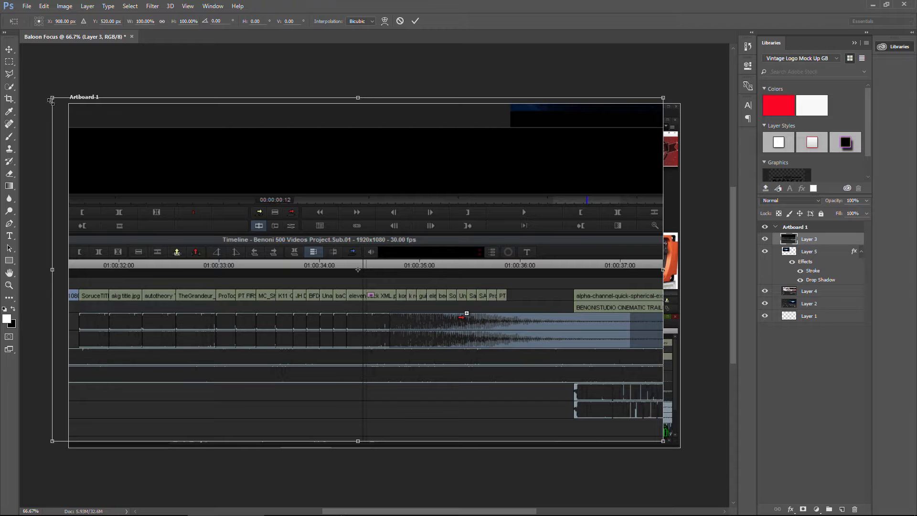
pyautogui.moveTo(51, 99); pyautogui.dragTo(364, 320)
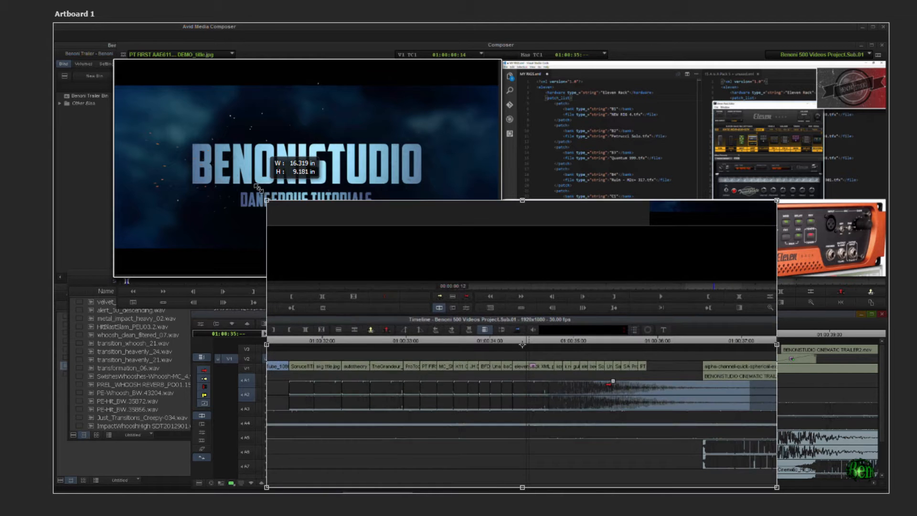
pyautogui.moveTo(270, 190); pyautogui.dragTo(264, 188)
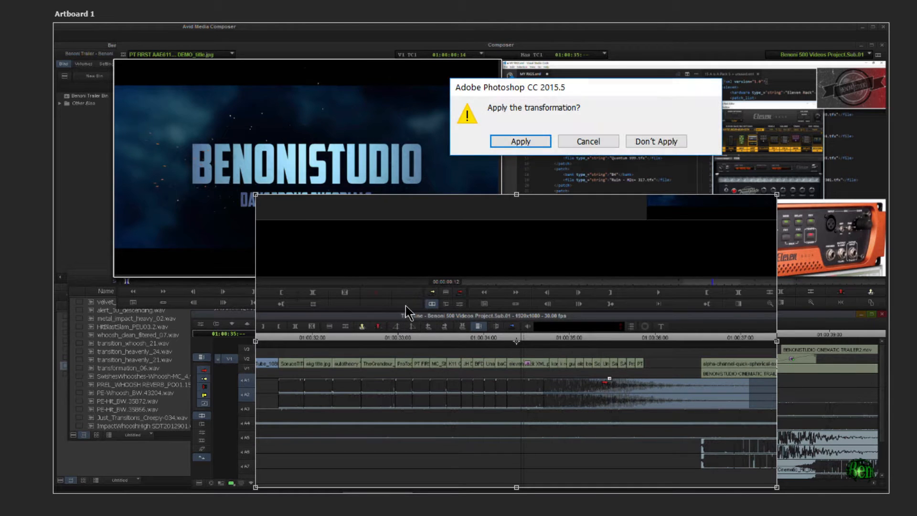
pyautogui.click(514, 141)
# Reposition the scaled timeline layer toward the lower right, checking against the reference image.
pyautogui.moveTo(452, 313); pyautogui.dragTo(511, 316)
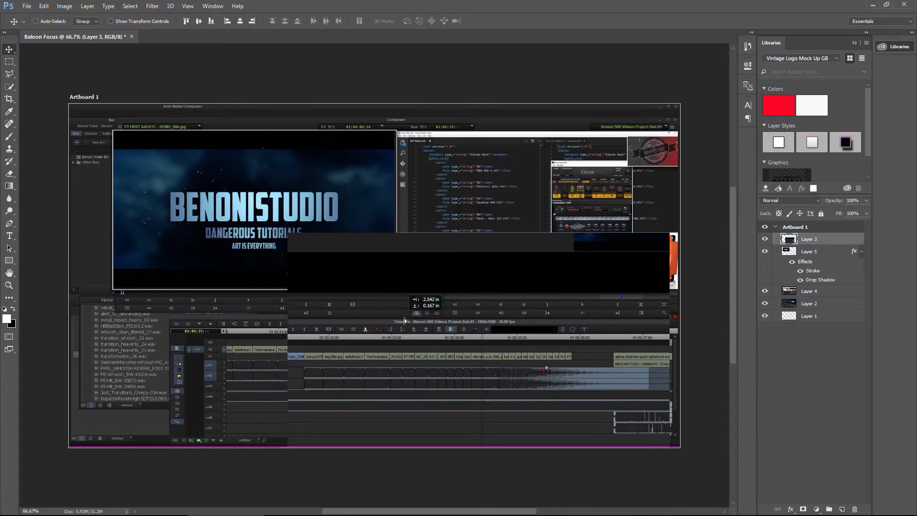
pyautogui.moveTo(404, 318); pyautogui.dragTo(411, 317)
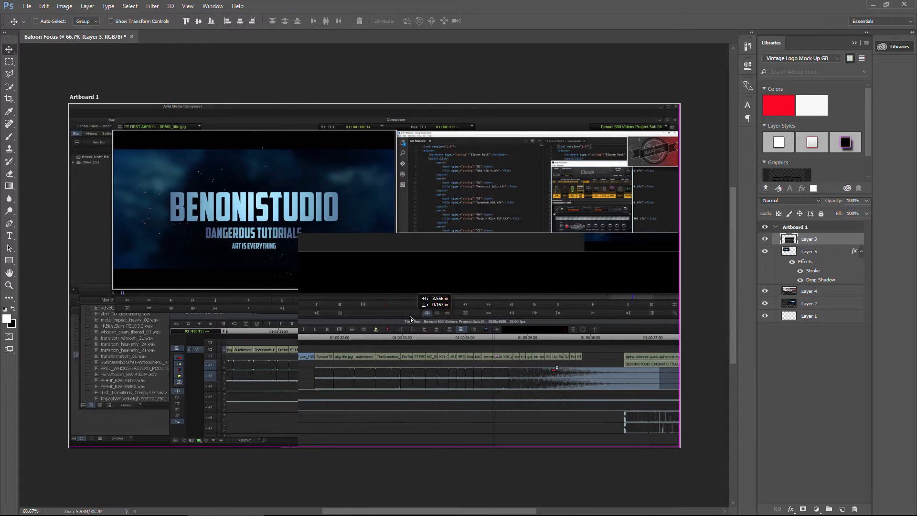
pyautogui.click(305, 506)
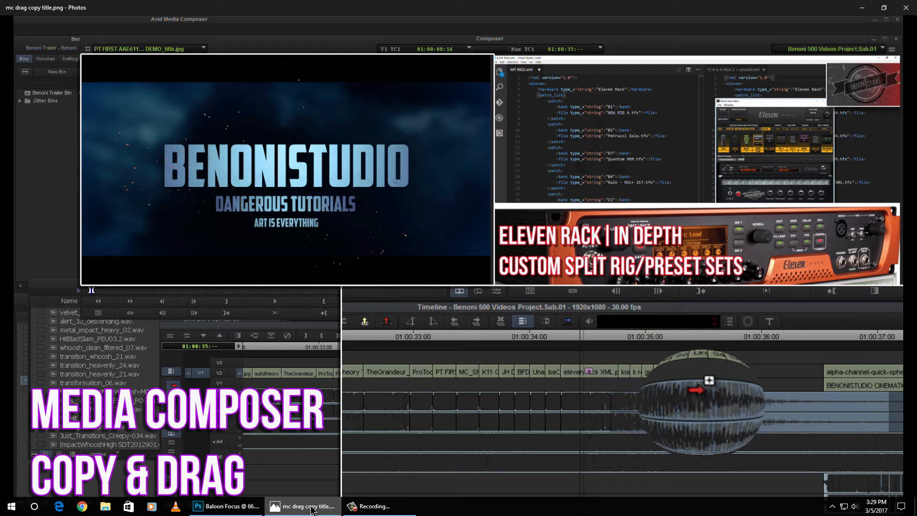
pyautogui.click(227, 506)
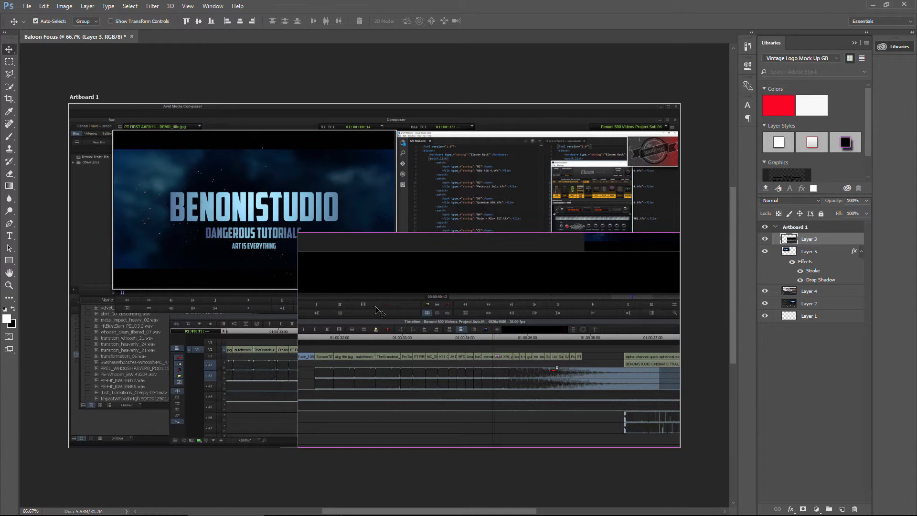
# Enlarge Layer 3 to about 104.5% with Free Transform and commit.
pyautogui.hotkey('ctrl', 't')
pyautogui.moveTo(298, 232); pyautogui.dragTo(284, 216)
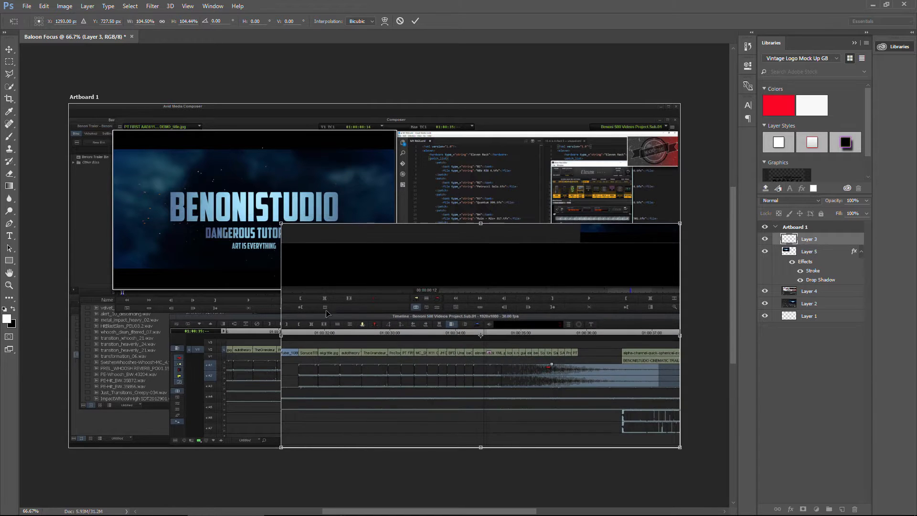
pyautogui.press('Return')
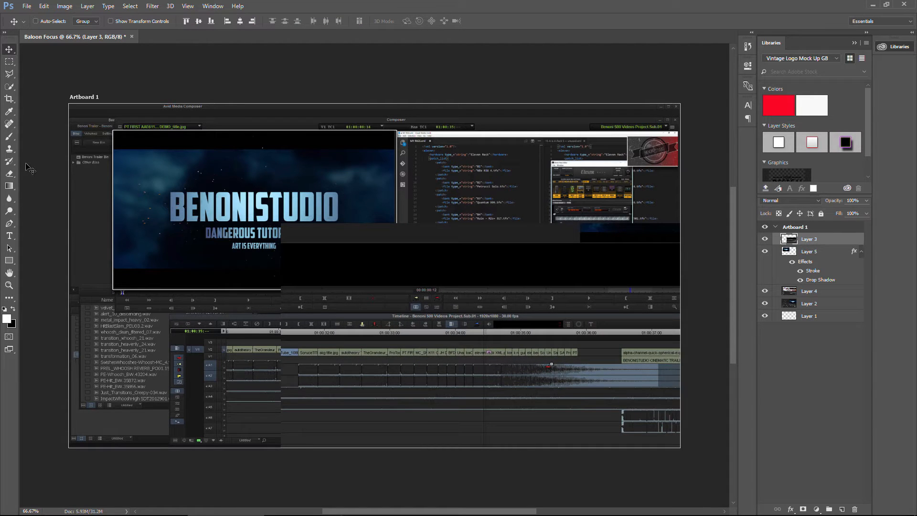
# Select the empty upper strip of the timeline layer and erase it with an enlarged Eraser brush.
pyautogui.click(9, 61)
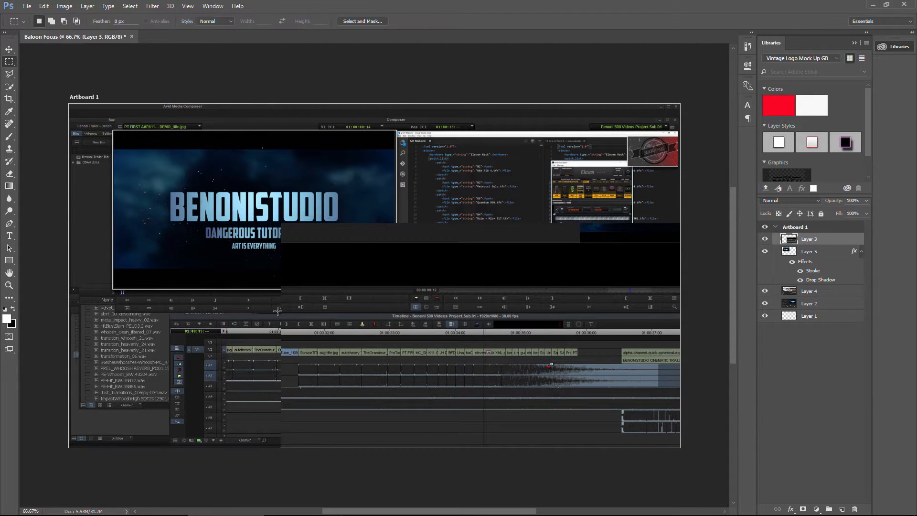
pyautogui.moveTo(279, 311); pyautogui.dragTo(710, 260)
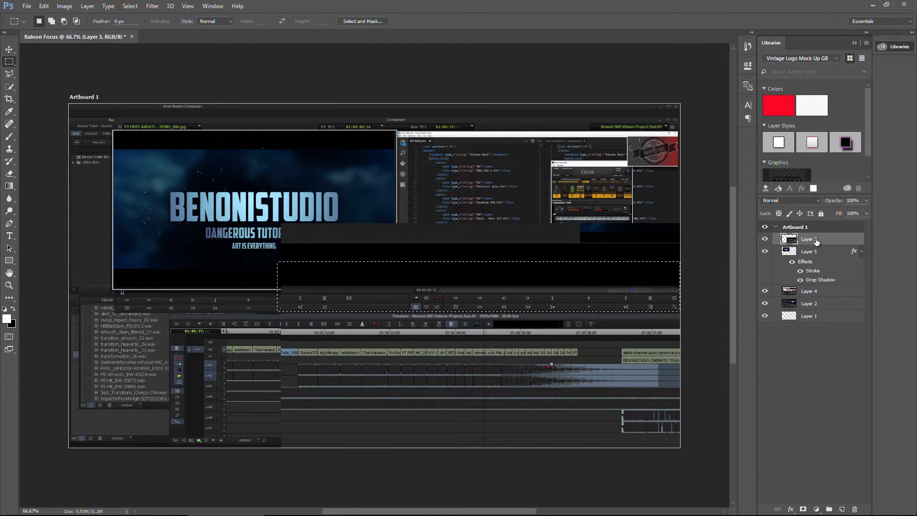
pyautogui.moveTo(9, 173); pyautogui.dragTo(46, 173)
pyautogui.press(']')
pyautogui.press(']')
pyautogui.press(']')
pyautogui.press(']')
pyautogui.press(']')
pyautogui.press(']')
pyautogui.press(']')
pyautogui.press(']')
pyautogui.press(']')
pyautogui.press(']')
pyautogui.press(']')
pyautogui.press(']')
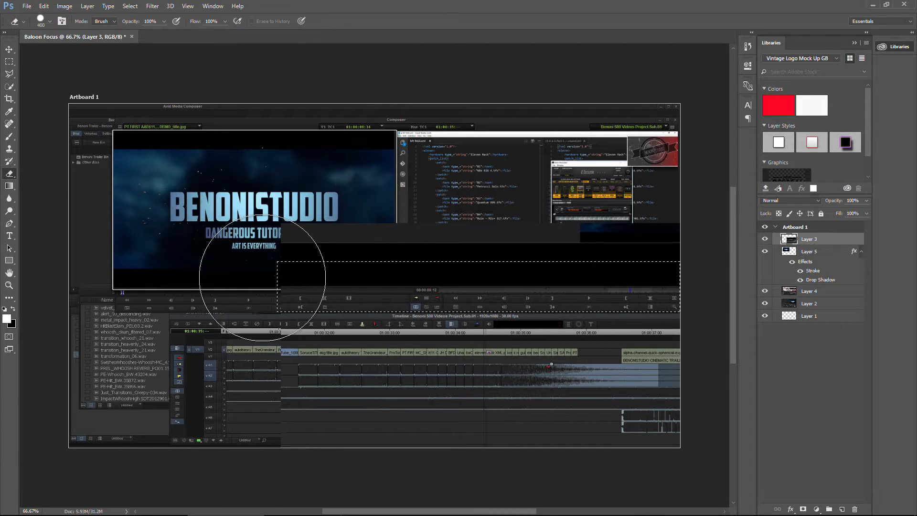
pyautogui.moveTo(263, 278)
pyautogui.mouseDown()
pyautogui.moveTo(543, 261)
pyautogui.moveTo(648, 291)
pyautogui.moveTo(669, 325)
pyautogui.moveTo(235, 288)
pyautogui.mouseUp()
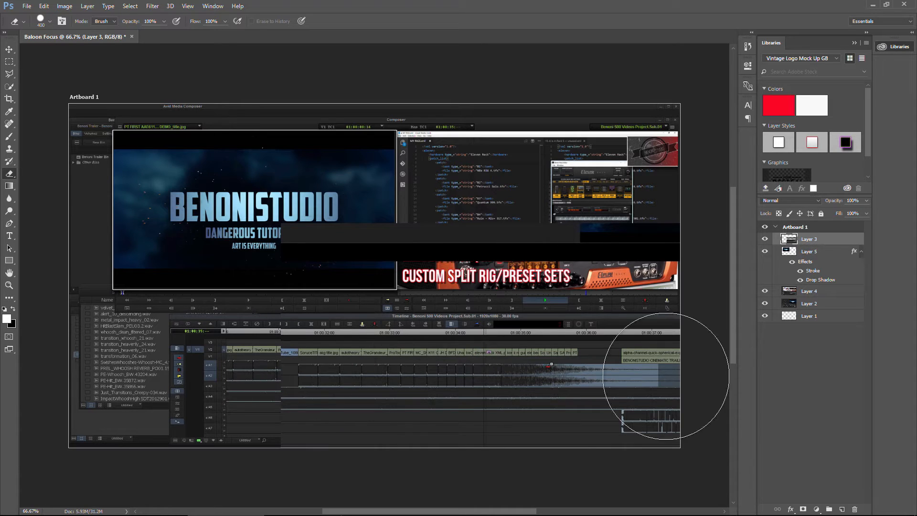
# Add Stroke and Drop Shadow layer styles to Layer 3 and switch to the Eraser tool.
pyautogui.click(790, 509)
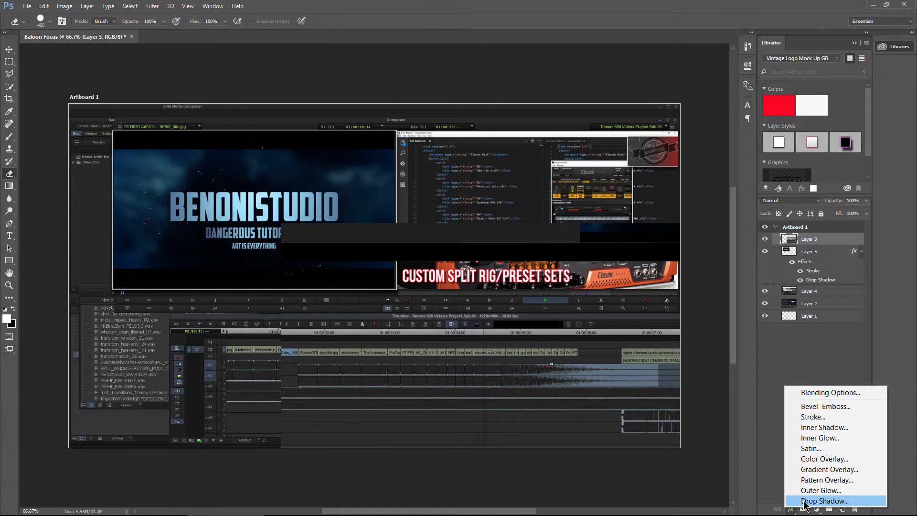
pyautogui.click(808, 502)
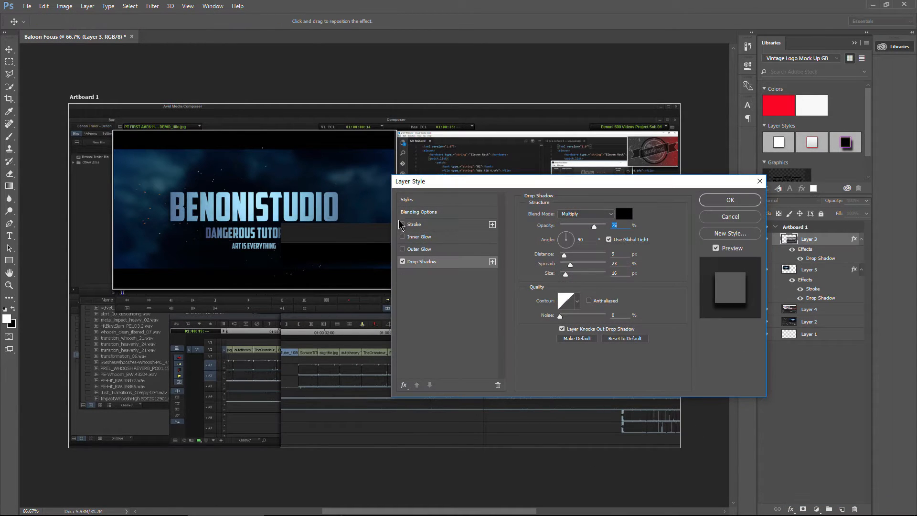
pyautogui.click(401, 225)
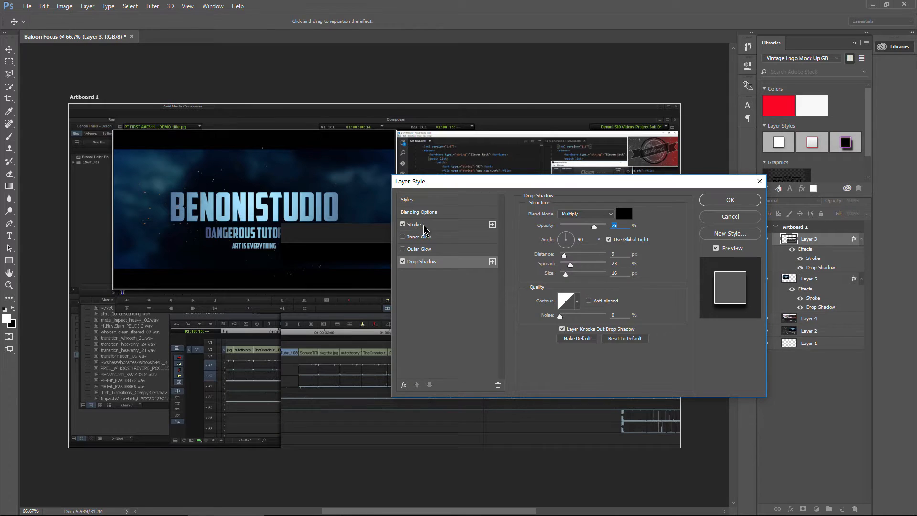
pyautogui.click(730, 200)
pyautogui.press('e')
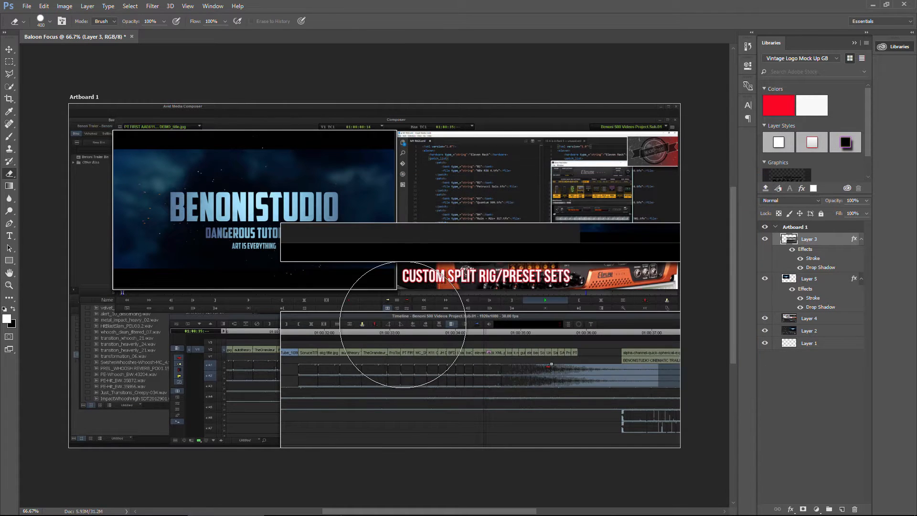
# Erase the remaining dark strip over the Eleven Rack title area on Layer 3 with the Eraser.
pyautogui.click(12, 49)
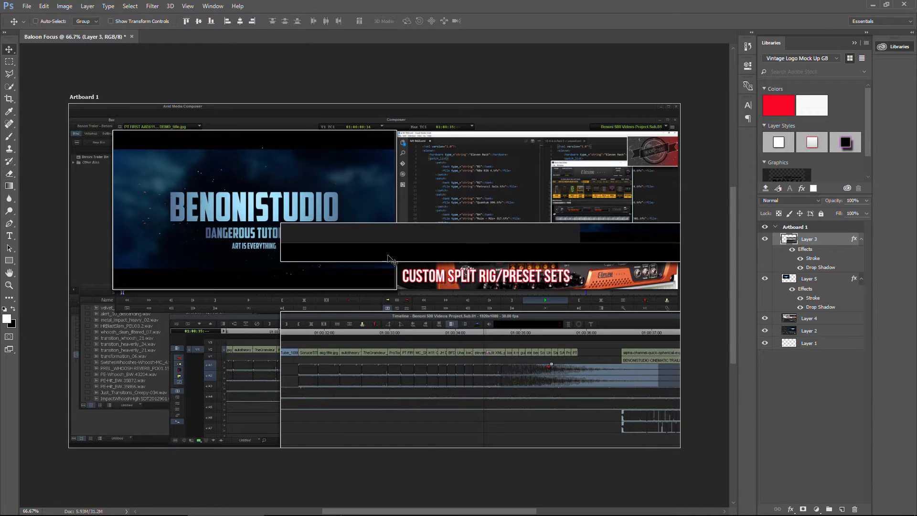
pyautogui.click(9, 174)
pyautogui.moveTo(331, 236); pyautogui.dragTo(689, 222)
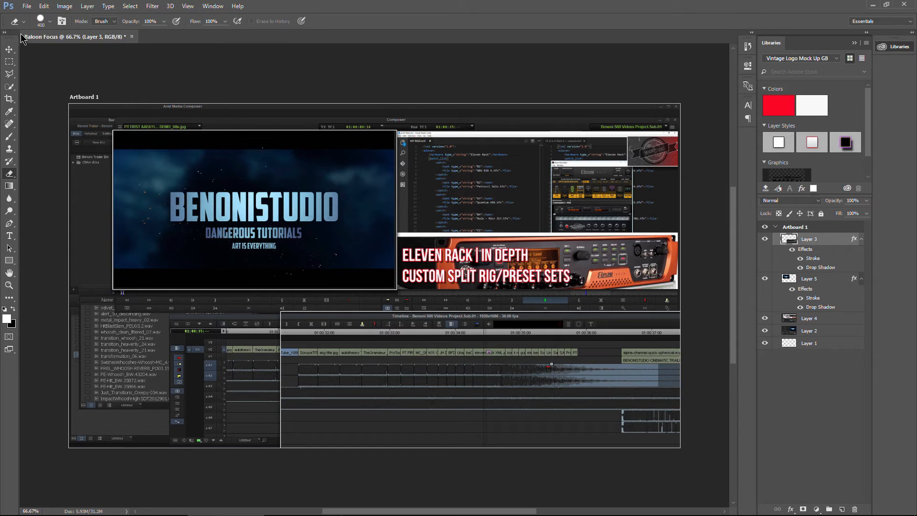
pyautogui.click(9, 50)
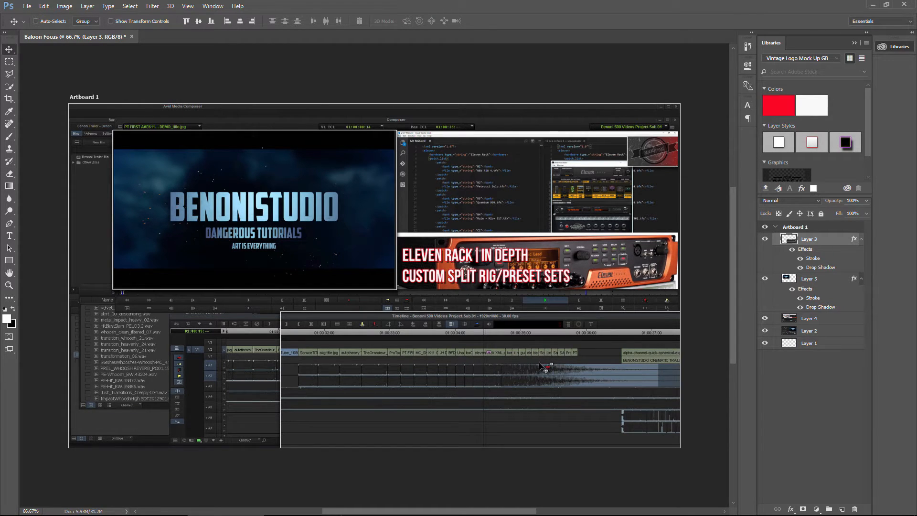
# Draw an elliptical selection about 1.7 by 1.9 in around the waveform on the timeline layer.
pyautogui.click(819, 281)
pyautogui.click(812, 242)
pyautogui.rightClick(11, 64)
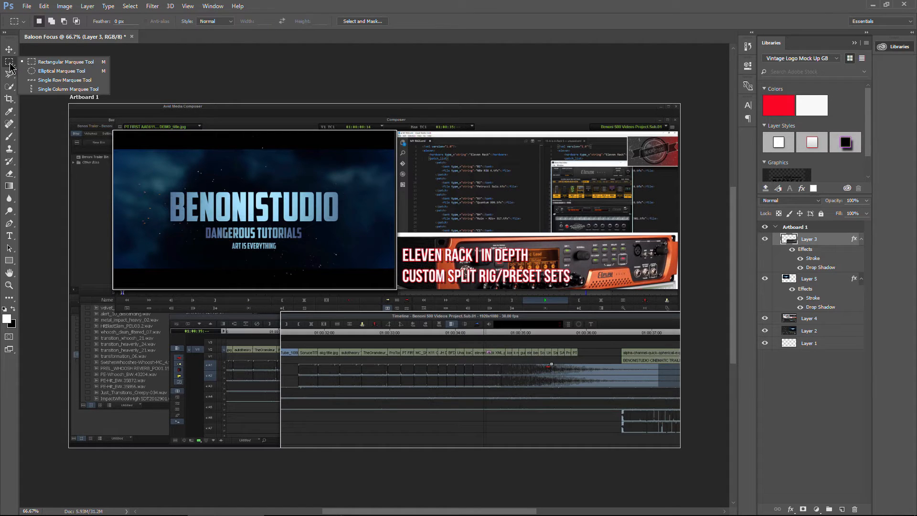
pyautogui.click(58, 72)
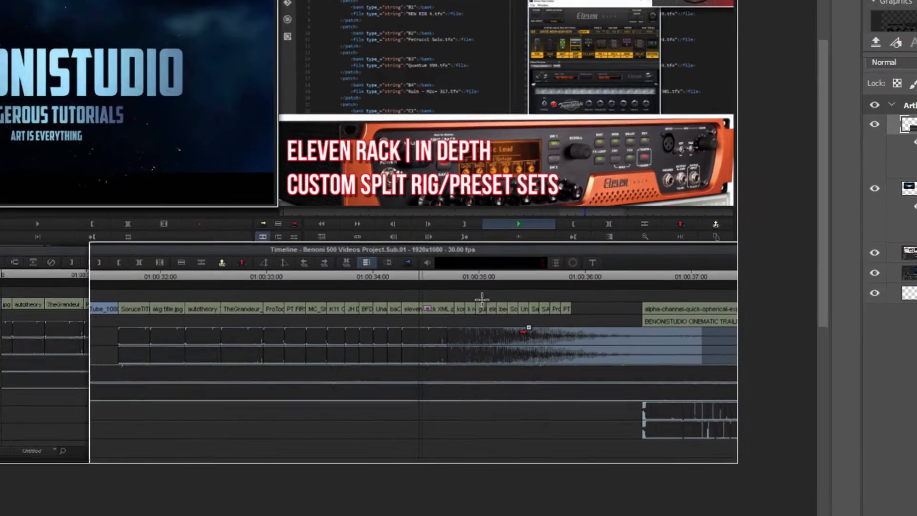
pyautogui.moveTo(522, 347); pyautogui.dragTo(569, 388)
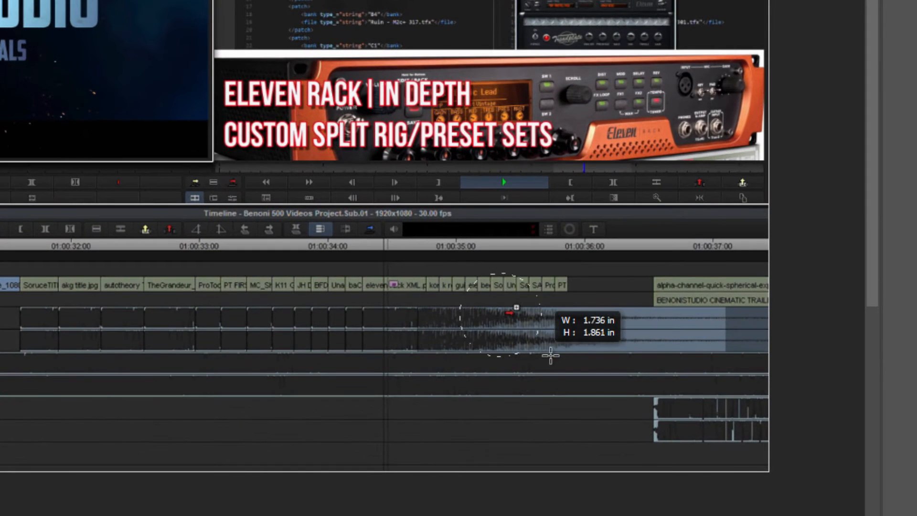
pyautogui.moveTo(550, 356); pyautogui.dragTo(575, 364)
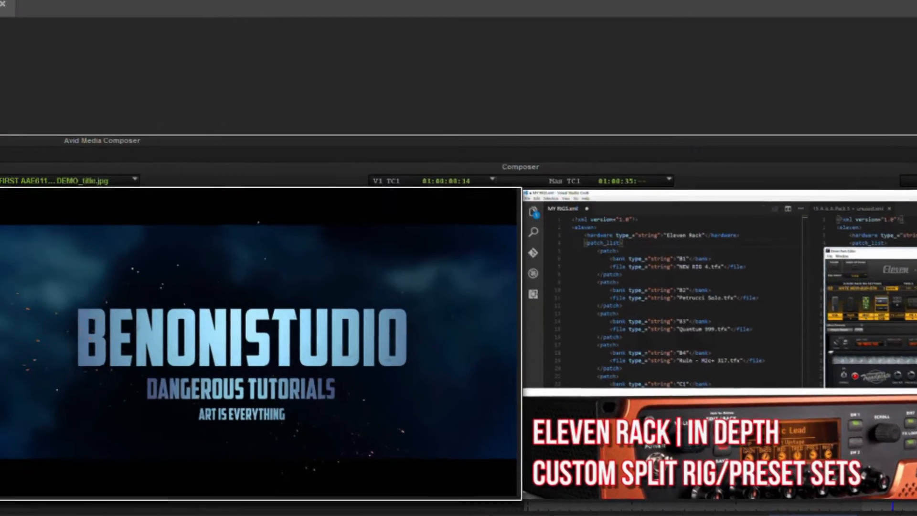
# Apply the Spherize distortion at 100% amount to the selected waveform area.
pyautogui.click(102, 12)
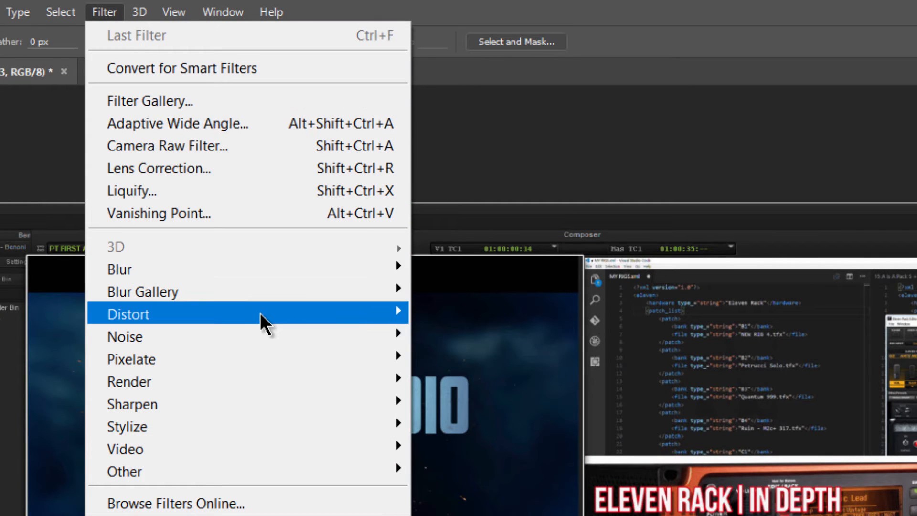
pyautogui.moveTo(266, 313)
pyautogui.click(471, 426)
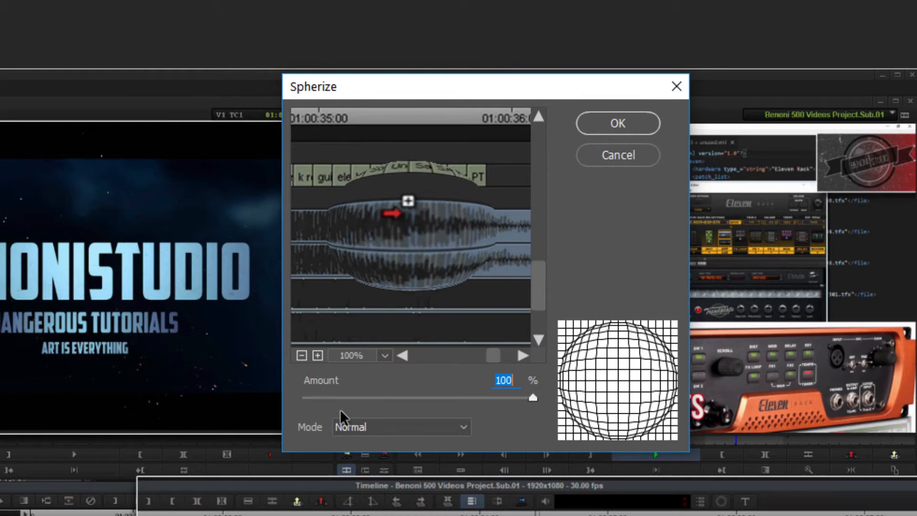
pyautogui.moveTo(531, 398); pyautogui.dragTo(536, 397)
pyautogui.click(302, 355)
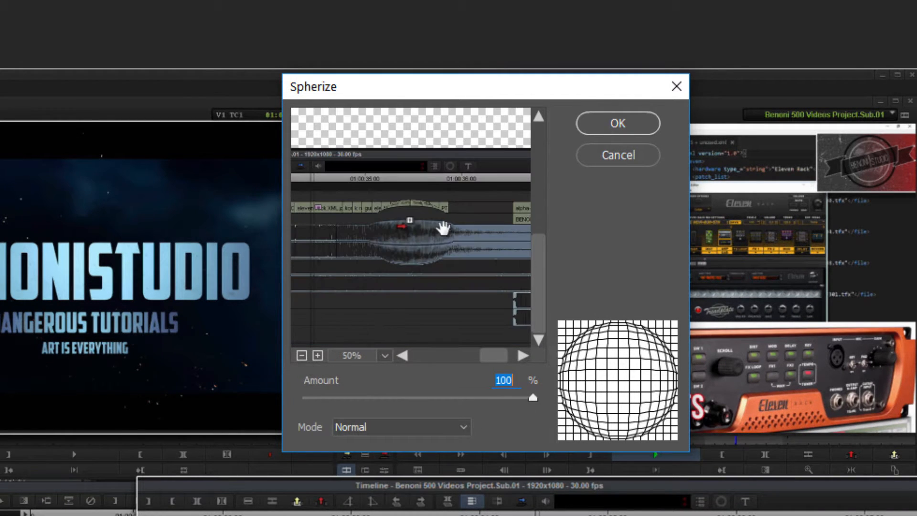
pyautogui.click(618, 123)
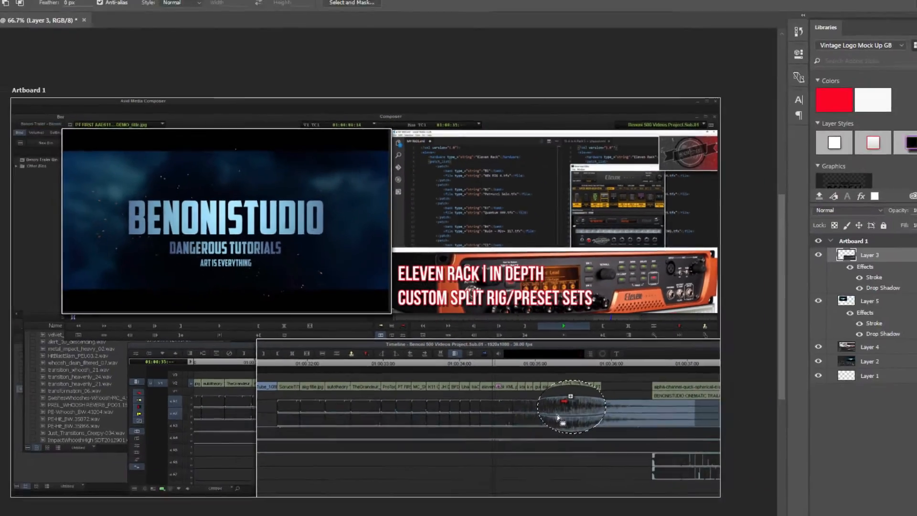
# Scale the spherized waveform selection with Free Transform to about 160% width and height.
pyautogui.hotkey('ctrl', '+')
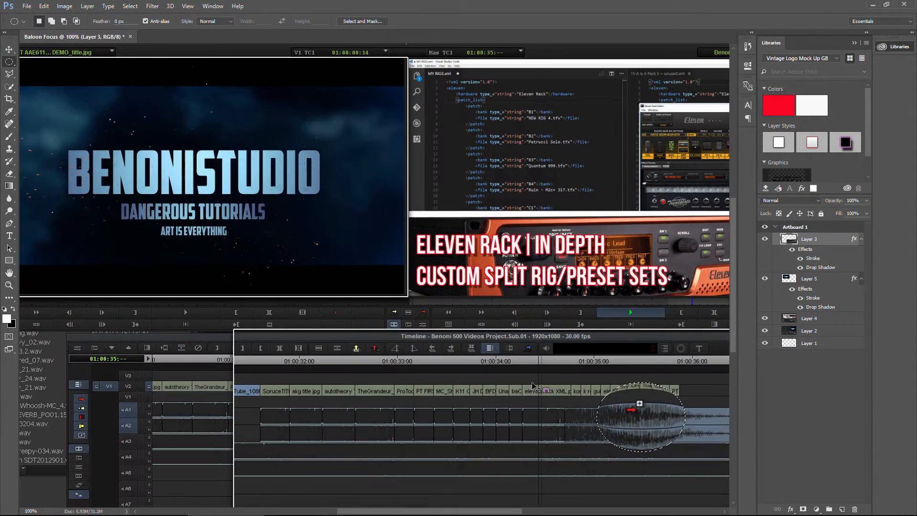
pyautogui.moveTo(532, 382); pyautogui.dragTo(408, 292)
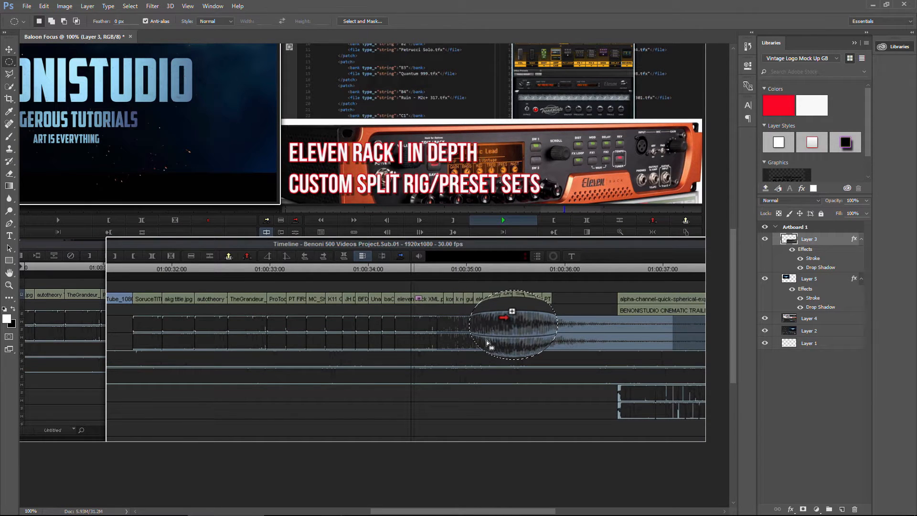
pyautogui.hotkey('ctrl', 't')
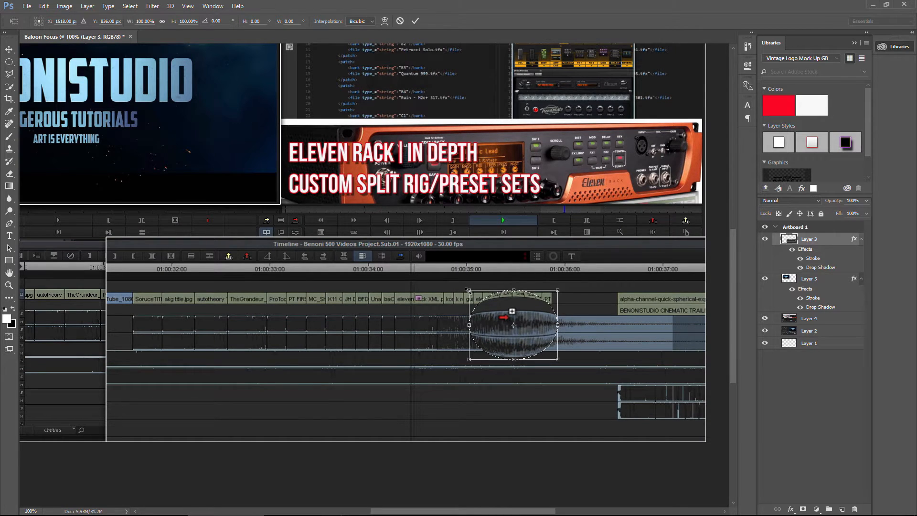
pyautogui.moveTo(452, 284); pyautogui.dragTo(428, 258)
pyautogui.moveTo(557, 358); pyautogui.dragTo(569, 368)
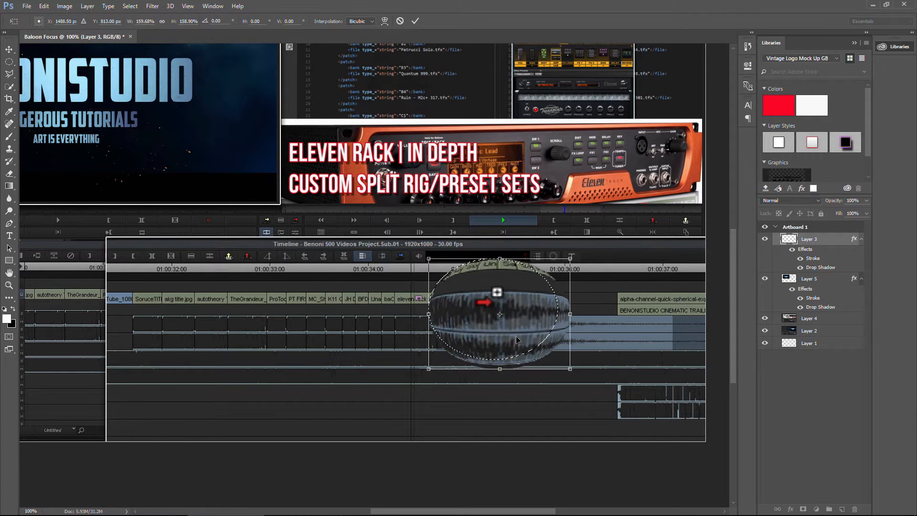
# Commit the transform, nudge the bulged waveform slightly down and right, and deselect.
pyautogui.click(9, 50)
pyautogui.click(411, 188)
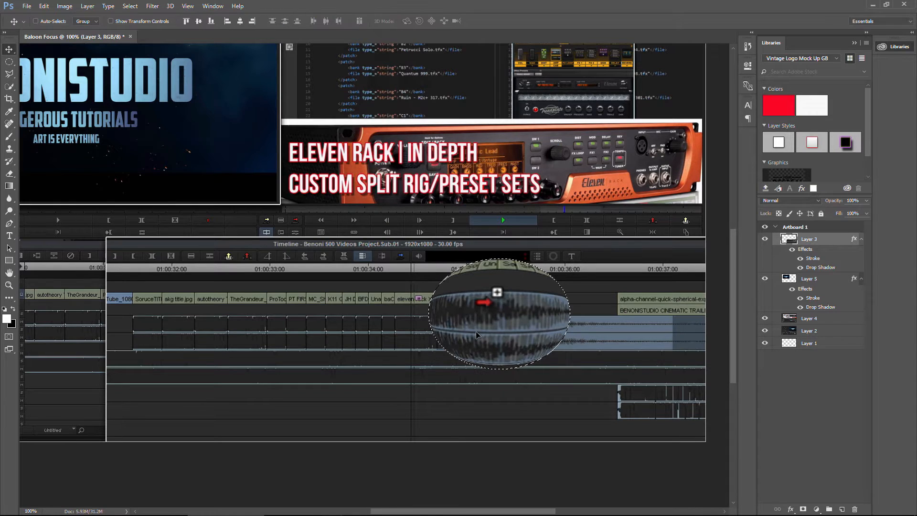
pyautogui.moveTo(475, 331); pyautogui.dragTo(492, 342)
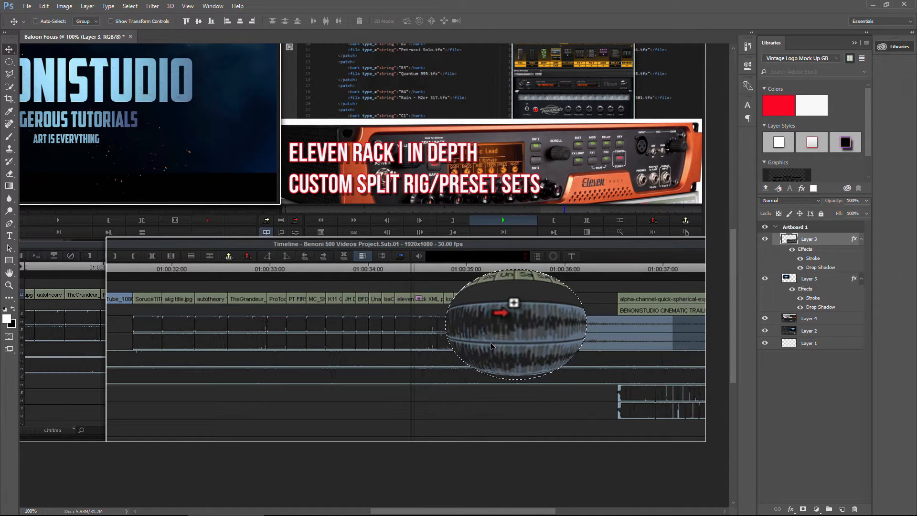
pyautogui.hotkey('ctrl', 'd')
pyautogui.hotkey('ctrl', '-')
pyautogui.hotkey('ctrl', '-')
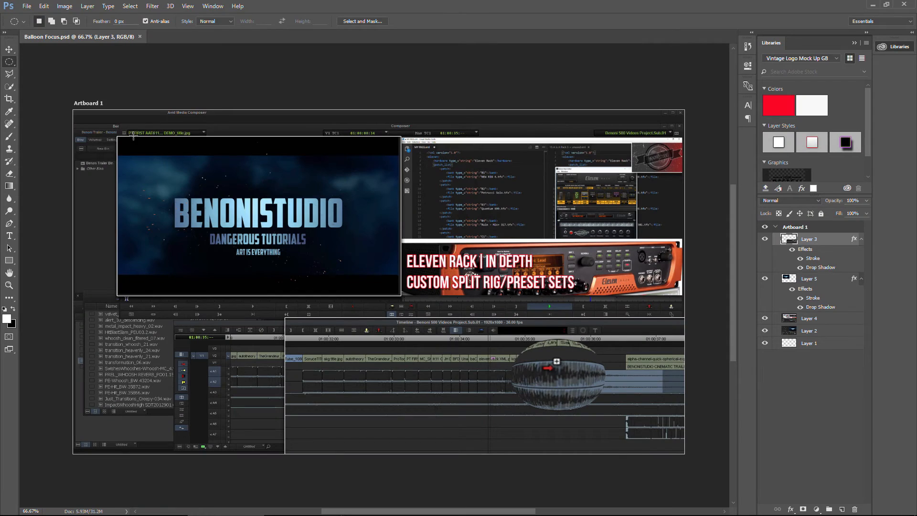
# Draw a rectangular selection over the BENONISTUDIO title image on Layer 5.
pyautogui.rightClick(8, 64)
pyautogui.click(66, 61)
pyautogui.click(815, 282)
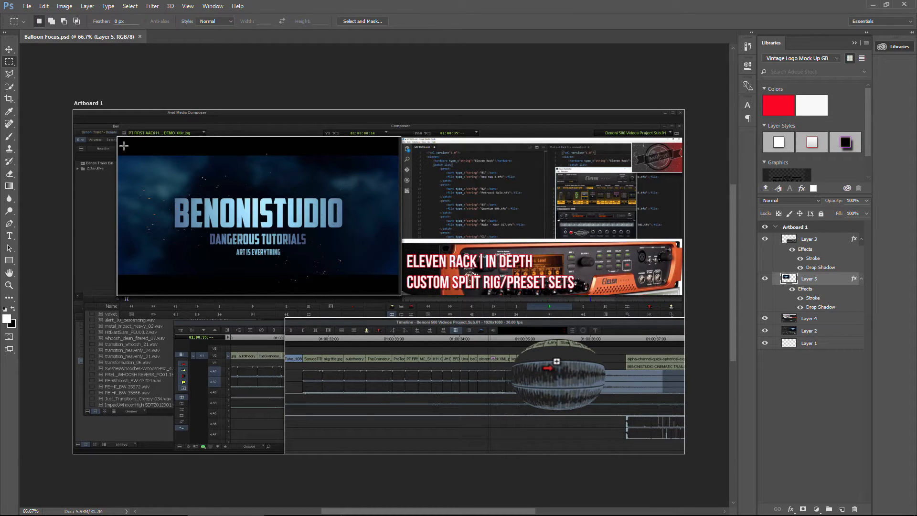
pyautogui.moveTo(121, 146); pyautogui.dragTo(394, 288)
# Apply Spherize at 100% to the selected title image and deselect.
pyautogui.click(154, 6)
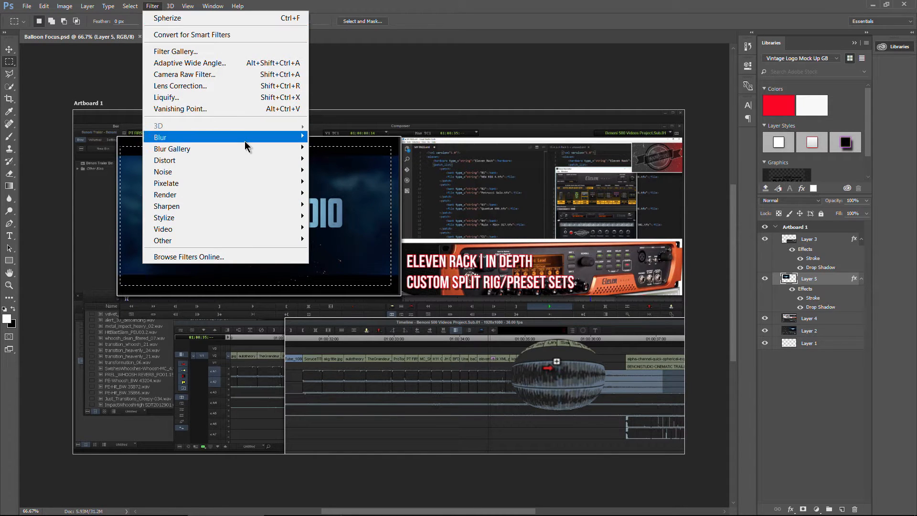
pyautogui.moveTo(243, 160)
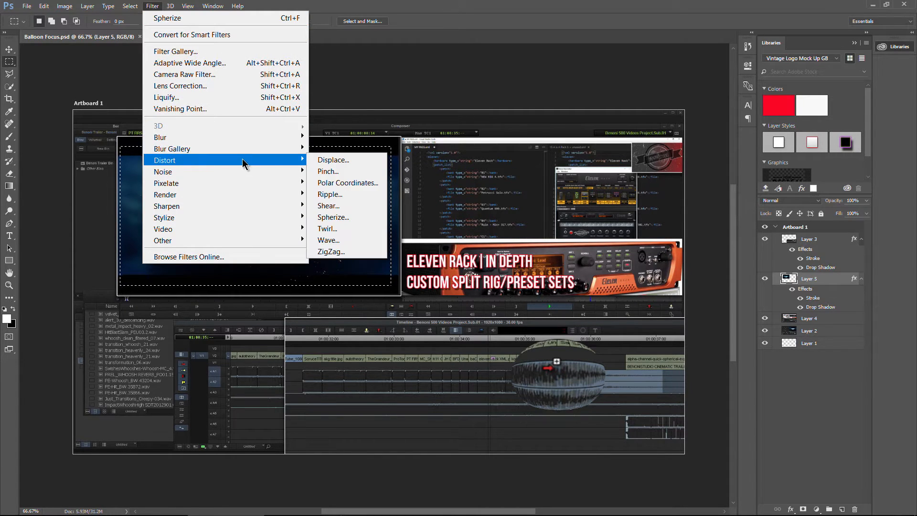
pyautogui.click(340, 218)
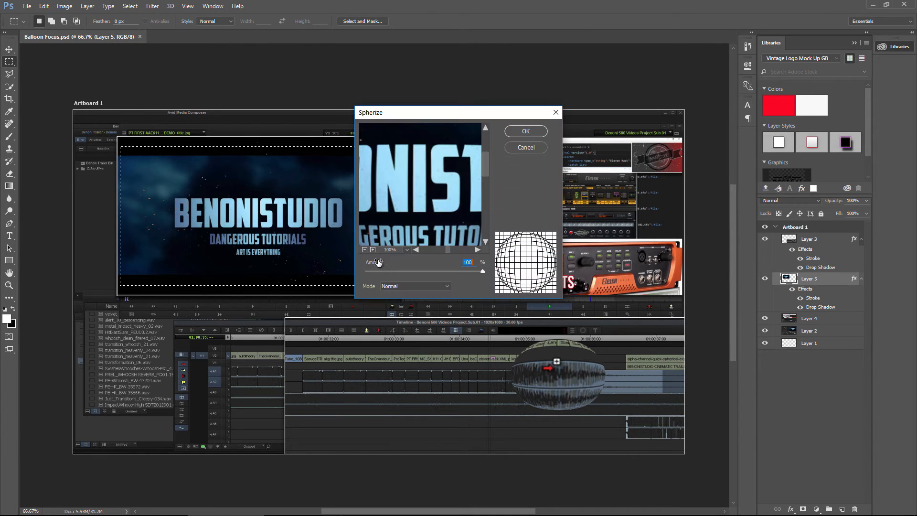
pyautogui.click(364, 250)
pyautogui.click(364, 249)
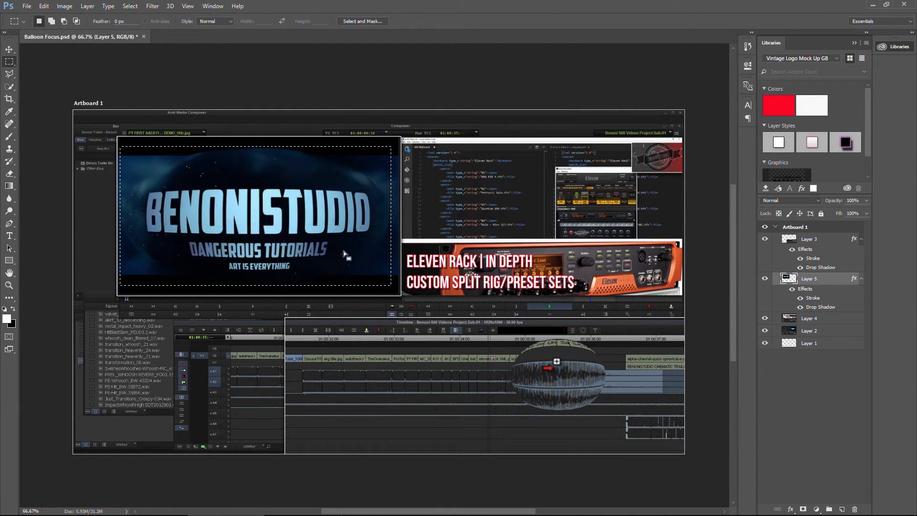
pyautogui.hotkey('ctrl', 'd')
pyautogui.moveTo(334, 512)
pyautogui.mouseDown()
pyautogui.moveTo(345, 511)
pyautogui.moveTo(333, 512)
pyautogui.mouseUp()
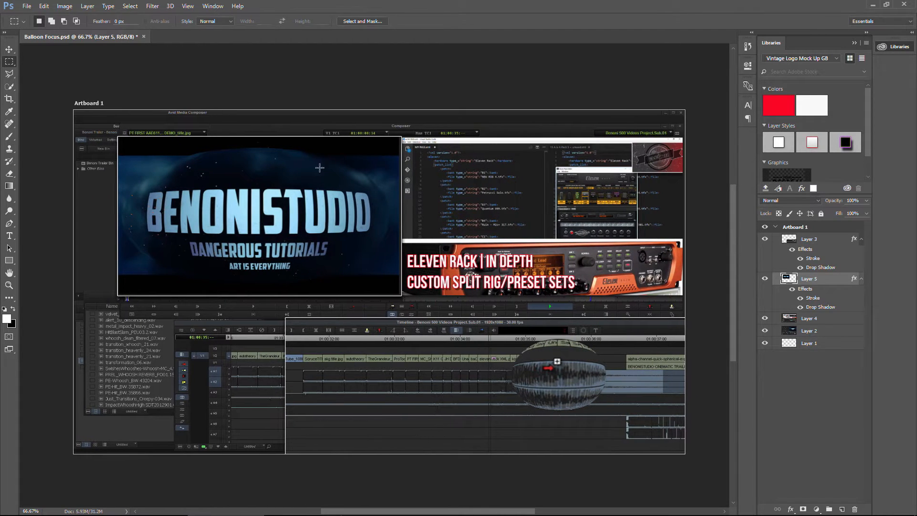
# Lasso a freehand area over the code editor screenshot on Layer 4.
pyautogui.click(9, 73)
pyautogui.click(49, 75)
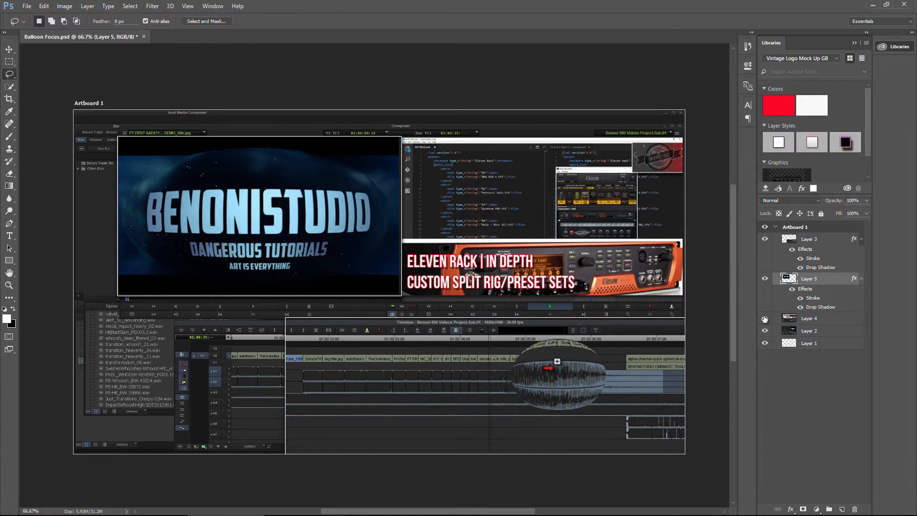
pyautogui.click(818, 333)
pyautogui.click(817, 323)
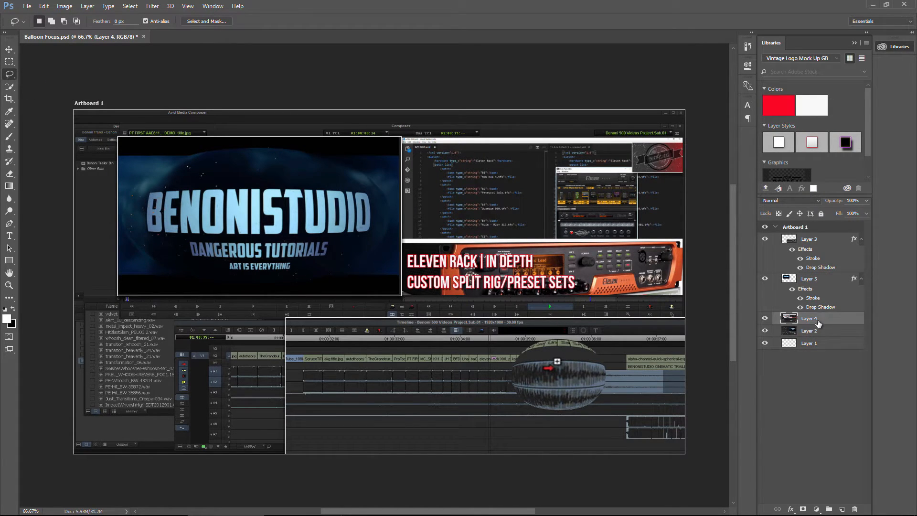
pyautogui.moveTo(449, 167)
pyautogui.mouseDown()
pyautogui.moveTo(500, 169)
pyautogui.moveTo(559, 201)
pyautogui.moveTo(561, 225)
pyautogui.moveTo(492, 262)
pyautogui.moveTo(436, 206)
pyautogui.moveTo(452, 170)
pyautogui.mouseUp()
# Apply Spherize at 100% to the lassoed code area and deselect.
pyautogui.click(152, 6)
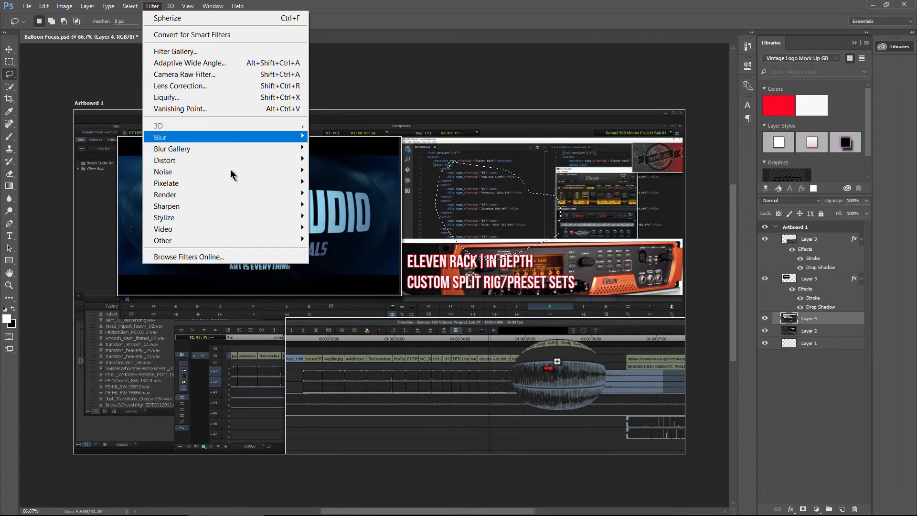
pyautogui.moveTo(269, 161)
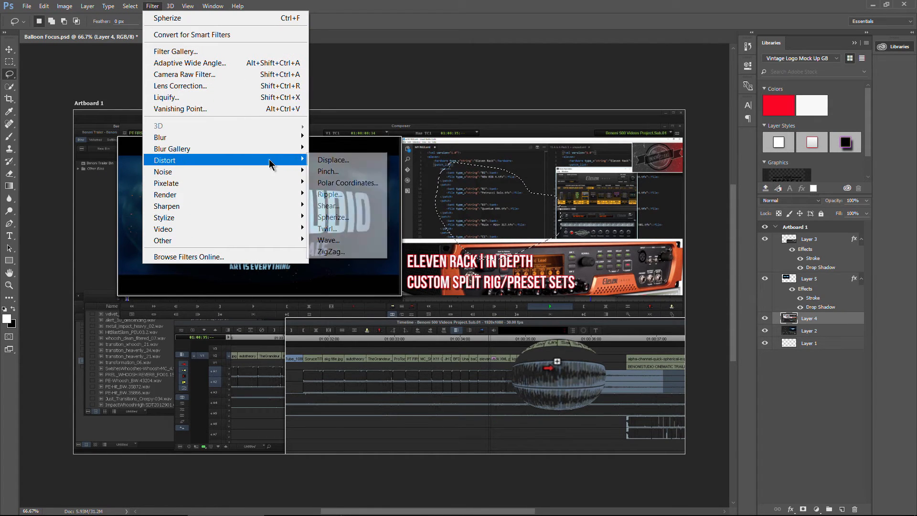
pyautogui.click(351, 218)
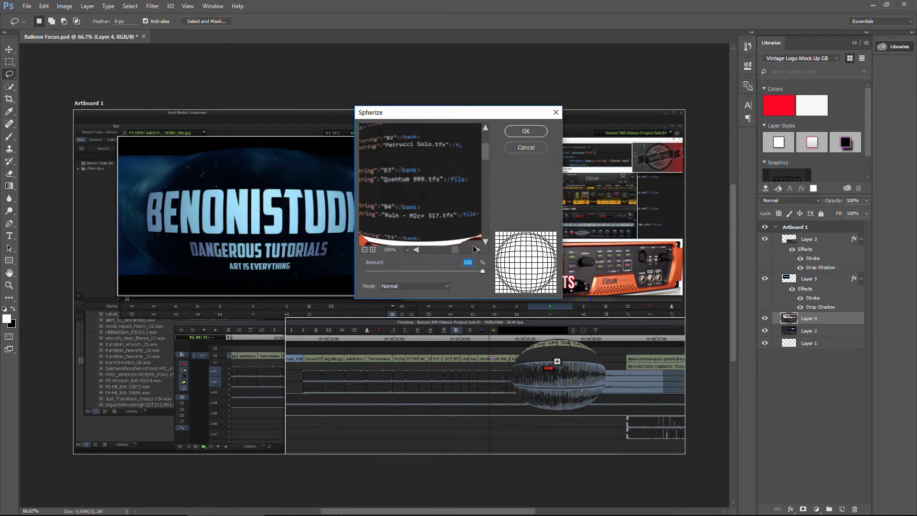
pyautogui.click(522, 147)
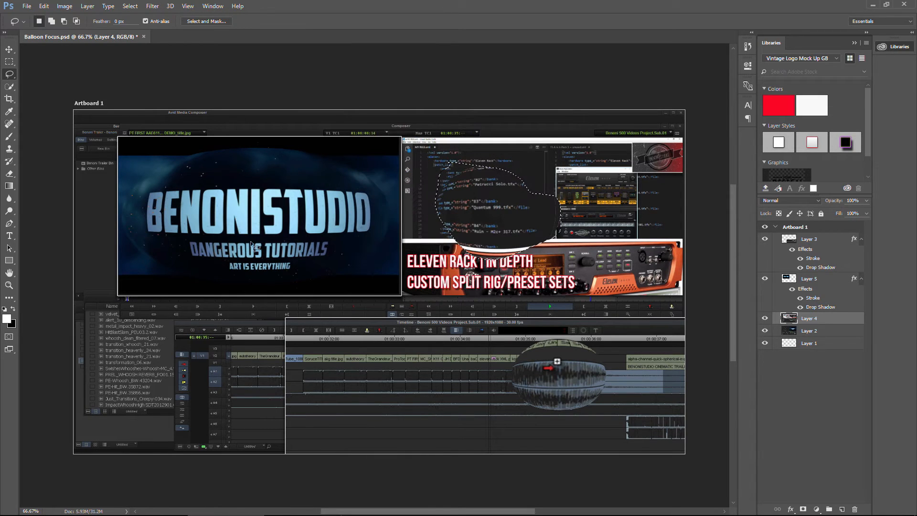
pyautogui.hotkey('ctrl', 'd')
# Add a Bebas 90 pt text layer above Layer 3 reading MEDIA COMPOSER and COPY & DRAG on two lines at lower left.
pyautogui.click(11, 236)
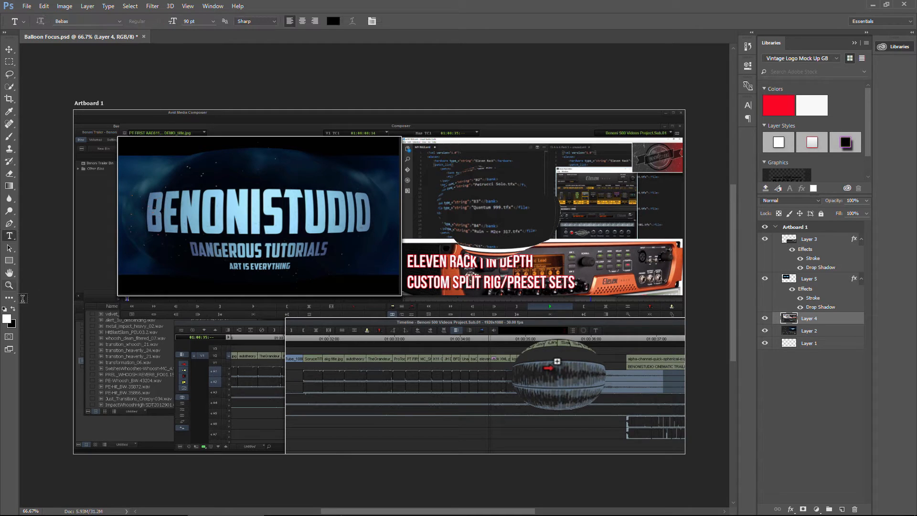
pyautogui.click(828, 241)
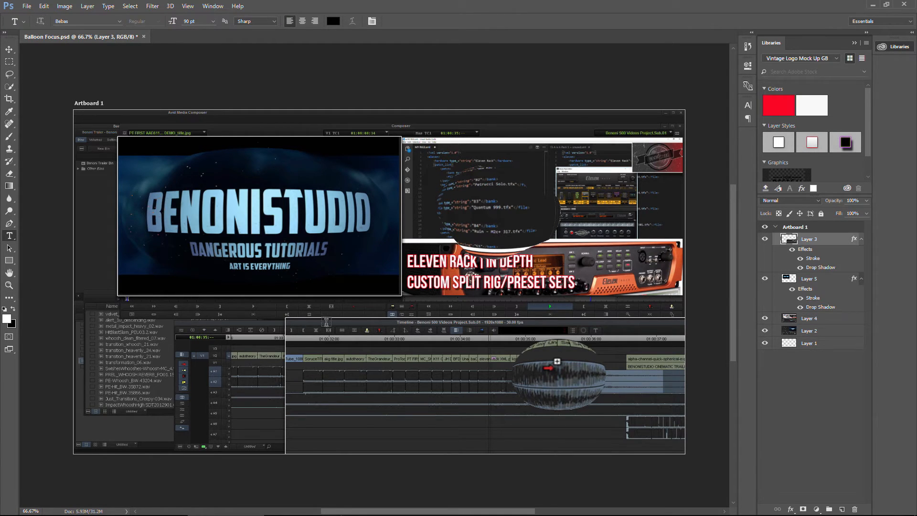
pyautogui.click(100, 348)
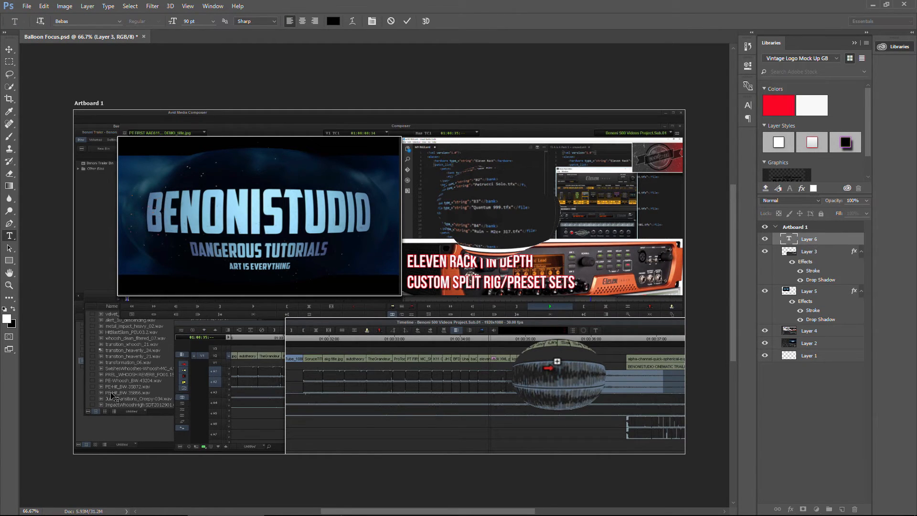
pyautogui.write('MEDIA COMPOSER')
pyautogui.press('Return')
pyautogui.write('COPY & DRAG')
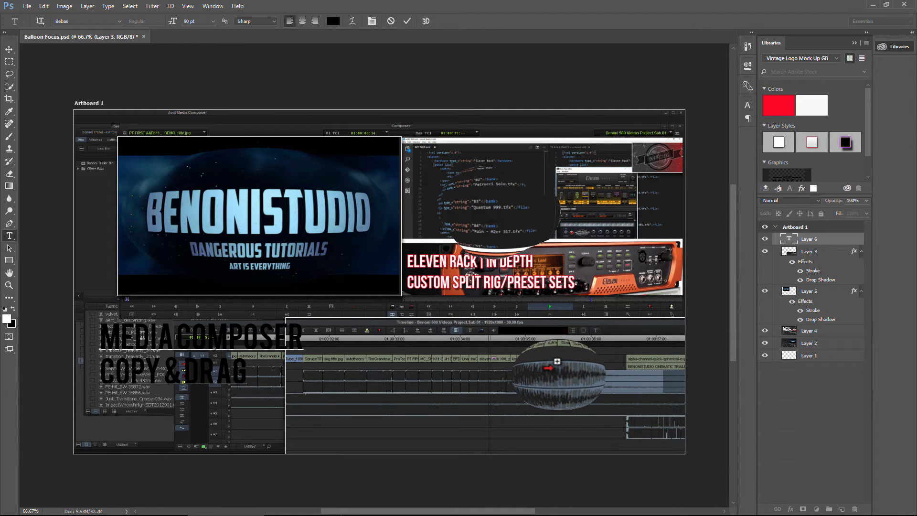
# Recolor the MEDIA COMPOSER / COPY & DRAG text white and move it further toward the lower left corner.
pyautogui.moveTo(141, 334); pyautogui.dragTo(293, 375)
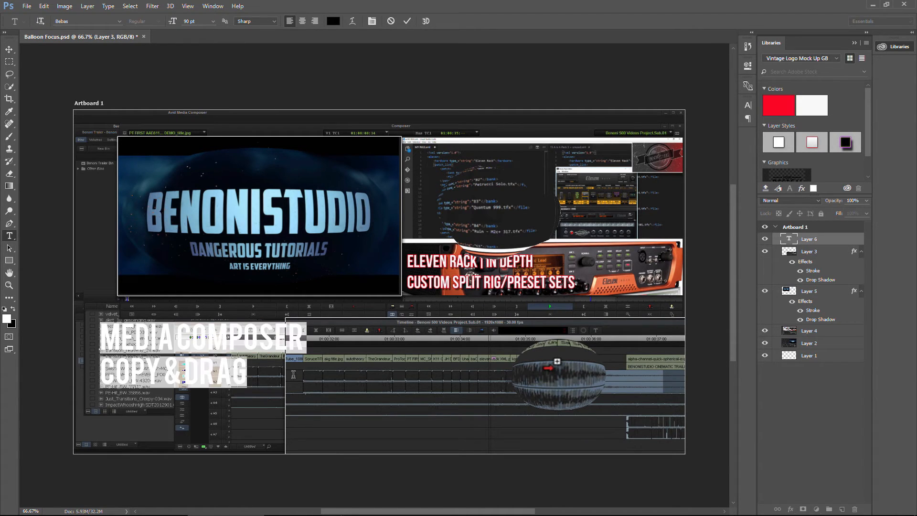
pyautogui.click(332, 21)
pyautogui.click(456, 240)
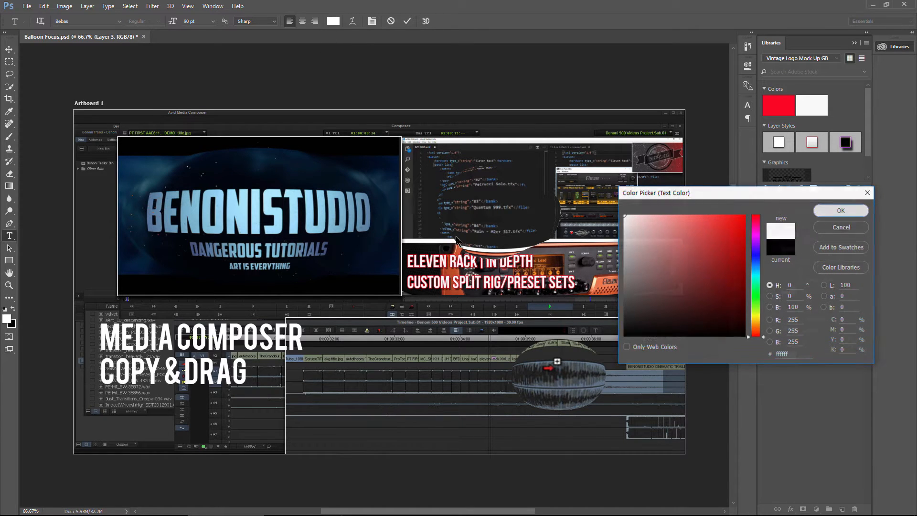
pyautogui.press('Return')
pyautogui.click(9, 49)
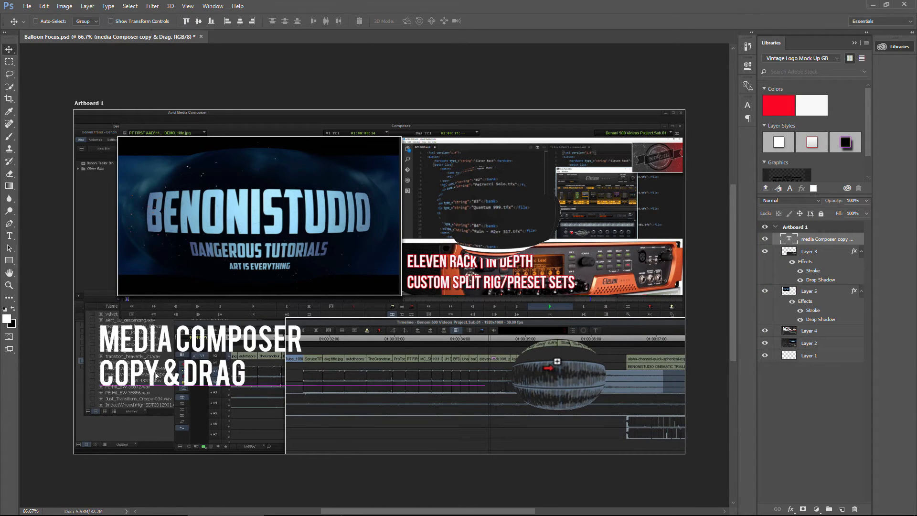
pyautogui.moveTo(157, 376); pyautogui.dragTo(148, 421)
# Add a Drop Shadow and a red (ed0000) outside Stroke layer style to the title text layer.
pyautogui.click(790, 509)
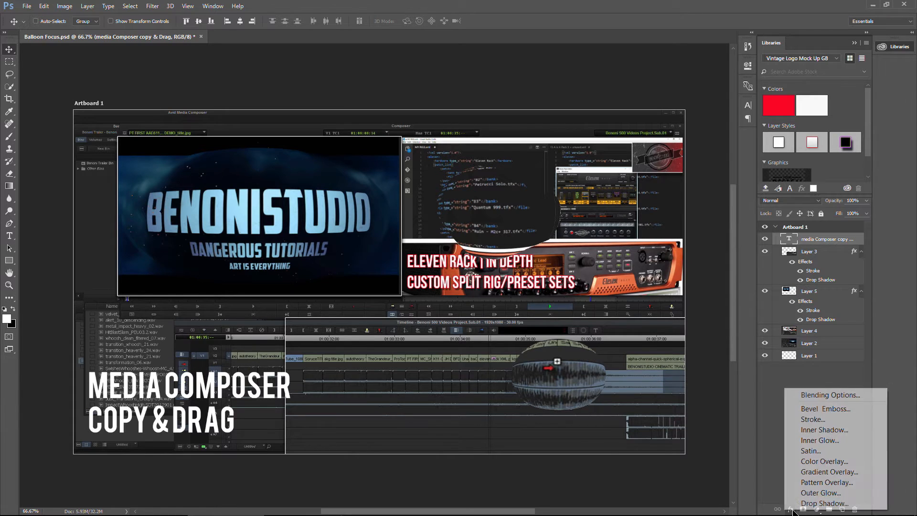
pyautogui.click(826, 500)
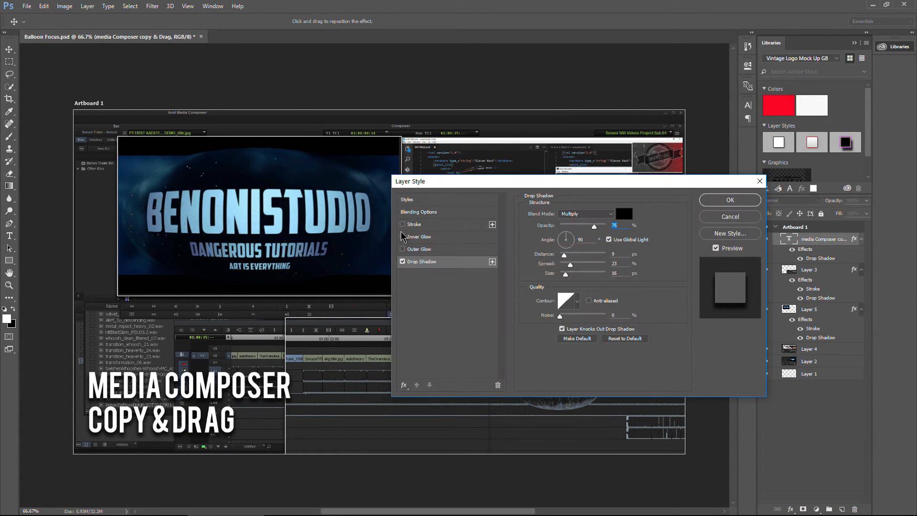
pyautogui.click(404, 225)
pyautogui.click(547, 281)
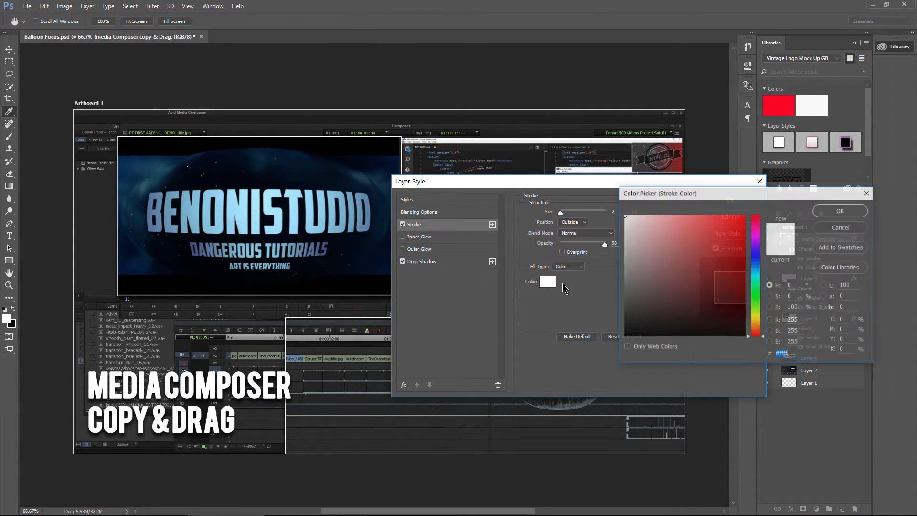
pyautogui.click(744, 224)
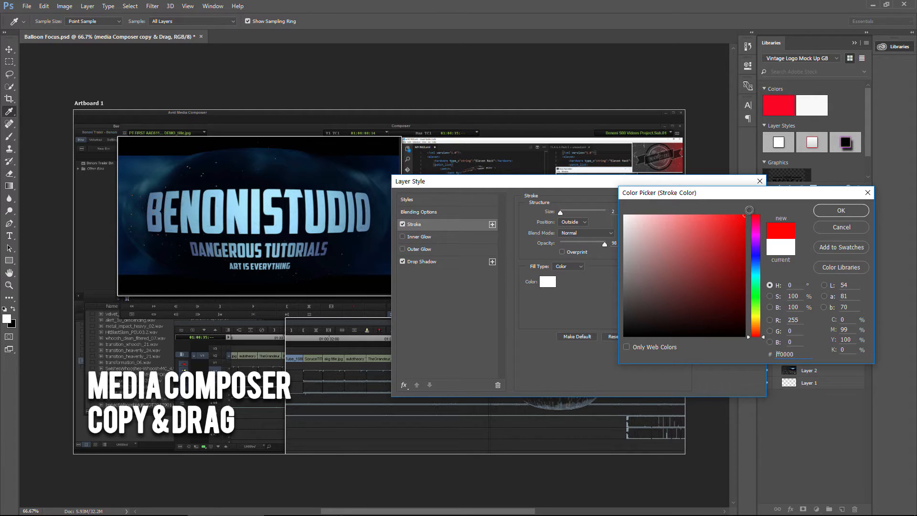
pyautogui.click(841, 210)
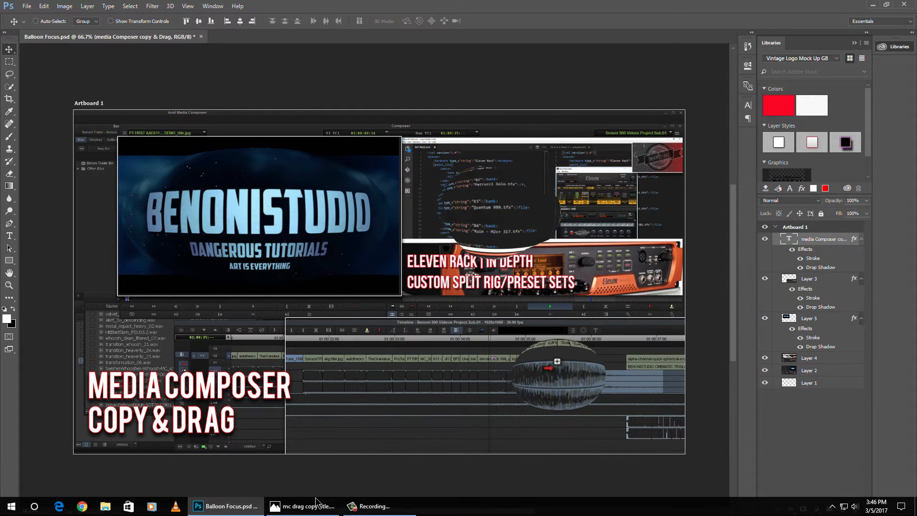
# Compare with the mc drag copy title reference image in Photos, then nudge the title text slightly left.
pyautogui.click(303, 505)
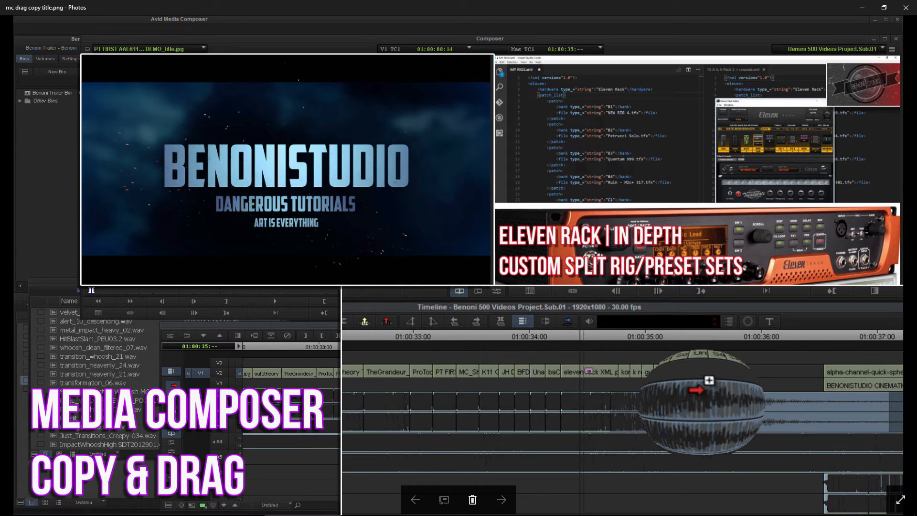
pyautogui.click(228, 506)
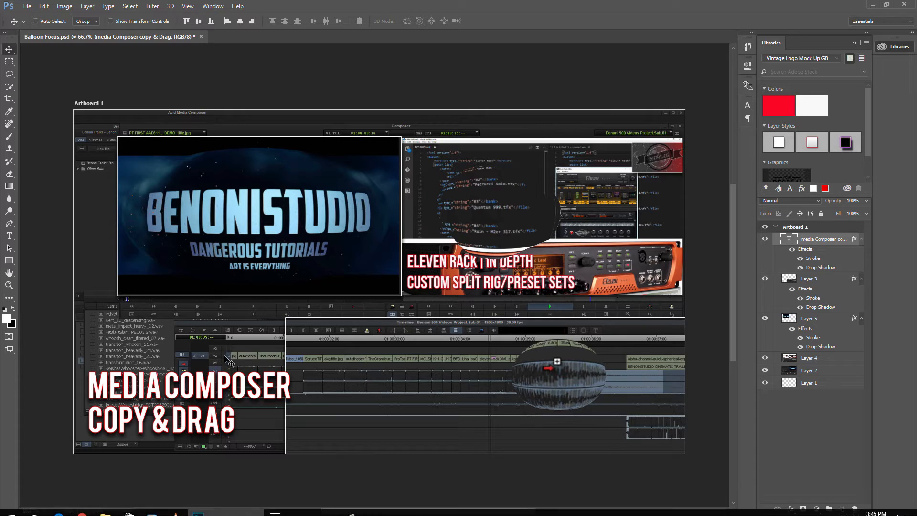
pyautogui.moveTo(182, 383); pyautogui.dragTo(177, 381)
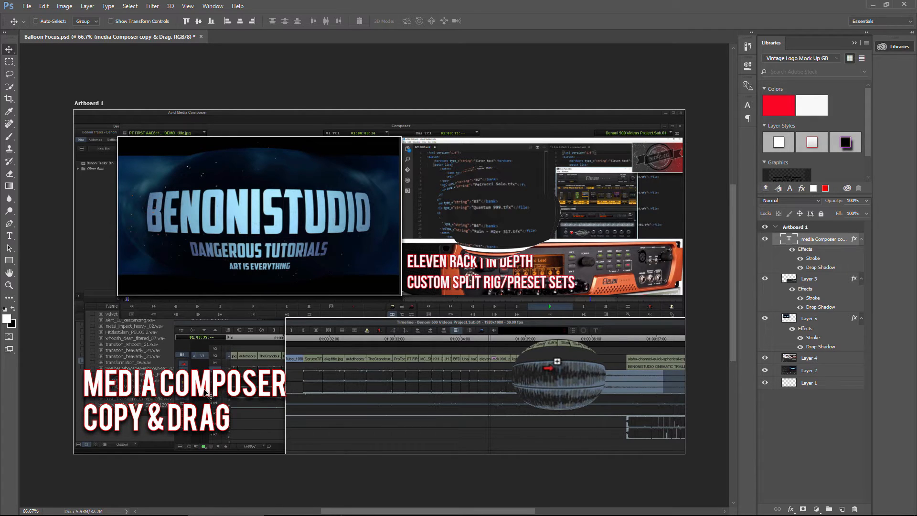
# Try to apply Spherize to a rectangular marquee selection around the title text layer.
pyautogui.click(9, 62)
pyautogui.click(58, 62)
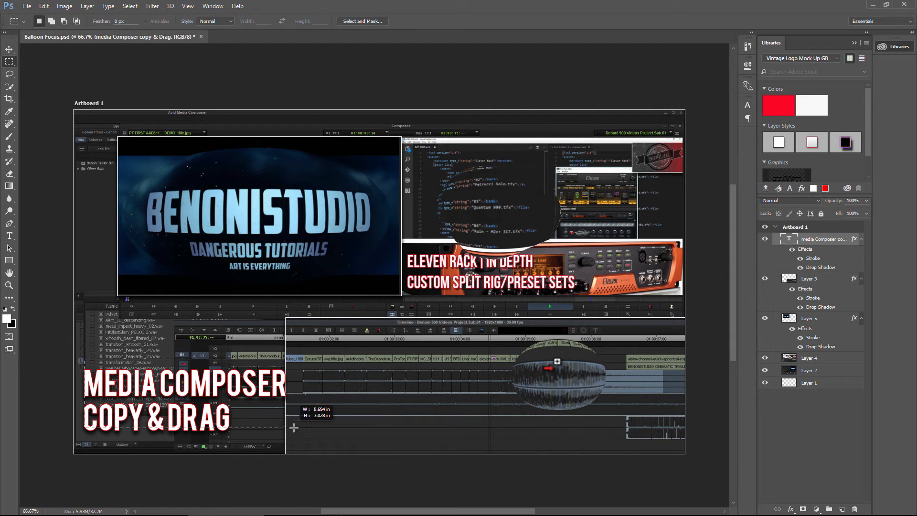
pyautogui.moveTo(85, 358); pyautogui.dragTo(301, 437)
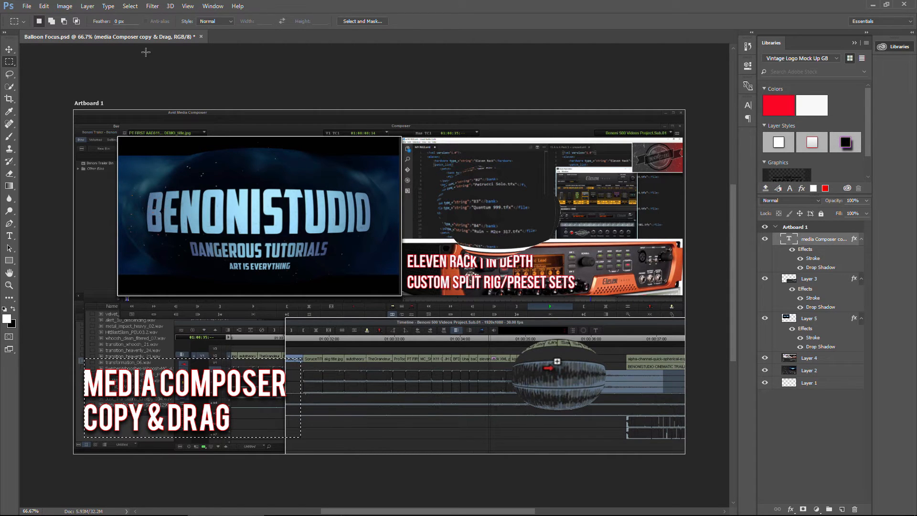
pyautogui.click(152, 6)
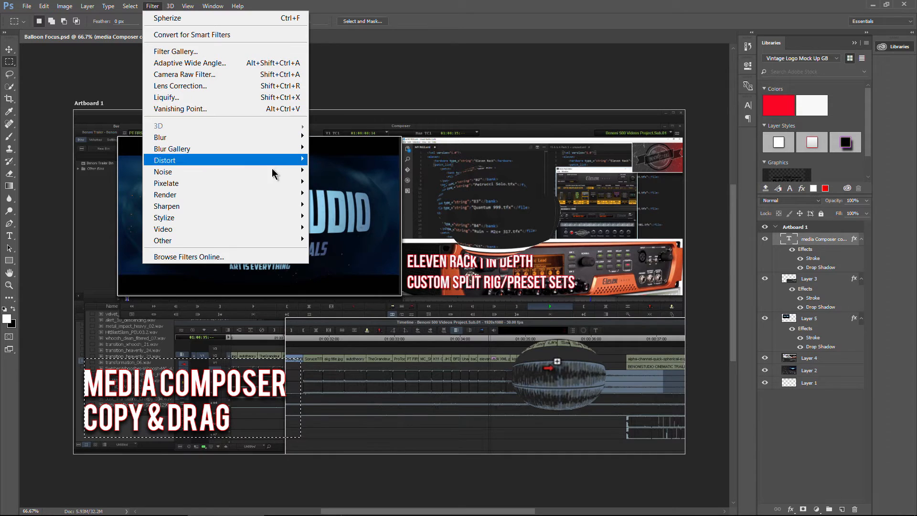
pyautogui.moveTo(293, 163)
pyautogui.click(334, 216)
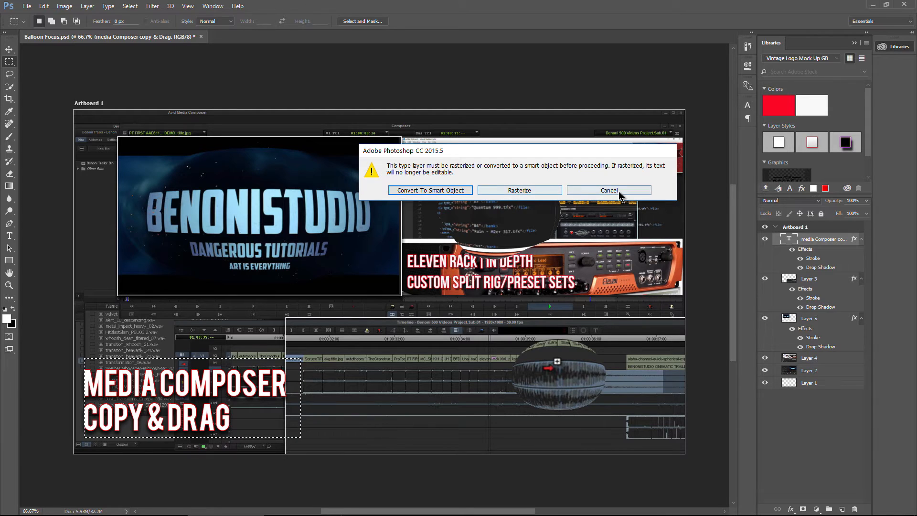
pyautogui.press('Escape')
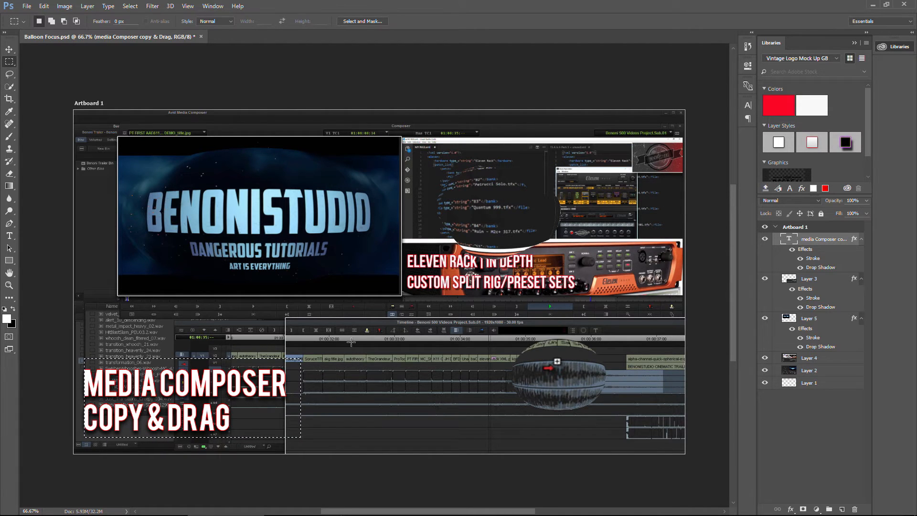
# Scale the title text slightly smaller with Free Transform and reposition it lower in the corner.
pyautogui.click(9, 49)
pyautogui.moveTo(200, 386); pyautogui.dragTo(190, 386)
pyautogui.hotkey('ctrl', 't')
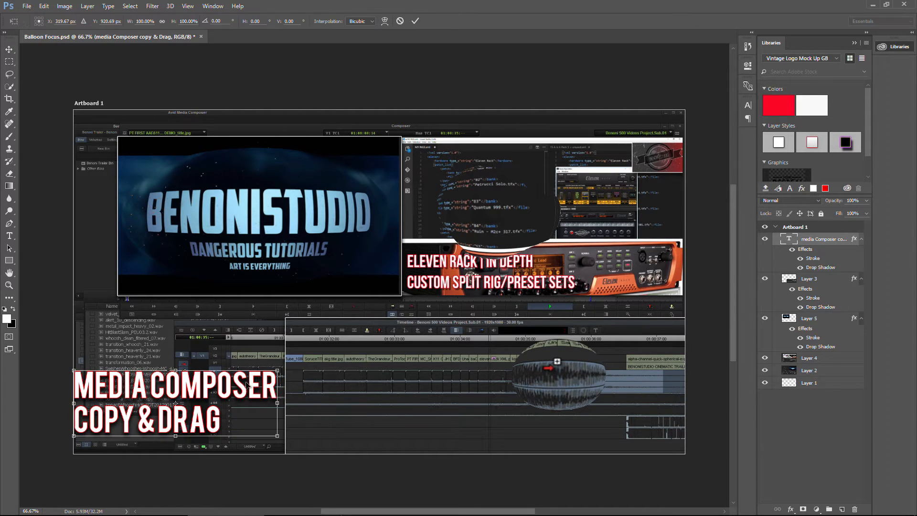
pyautogui.moveTo(277, 370); pyautogui.dragTo(264, 375)
pyautogui.moveTo(196, 400); pyautogui.dragTo(196, 397)
pyautogui.press('Return')
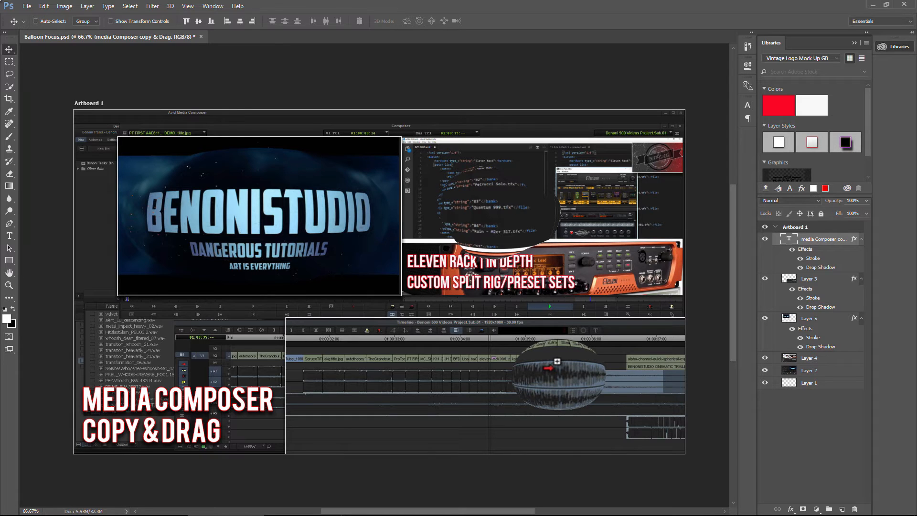
# Flatten the image into a single background layer.
pyautogui.click(44, 6)
pyautogui.moveTo(87, 6)
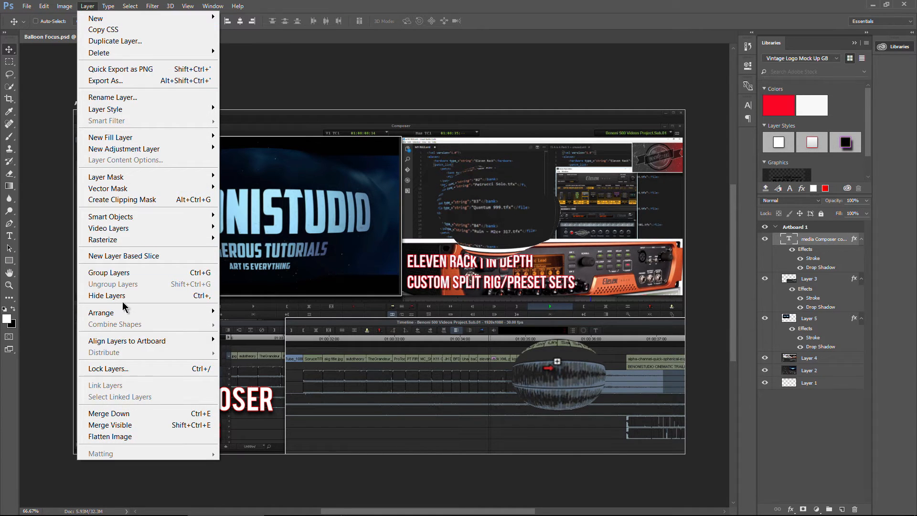
pyautogui.click(134, 435)
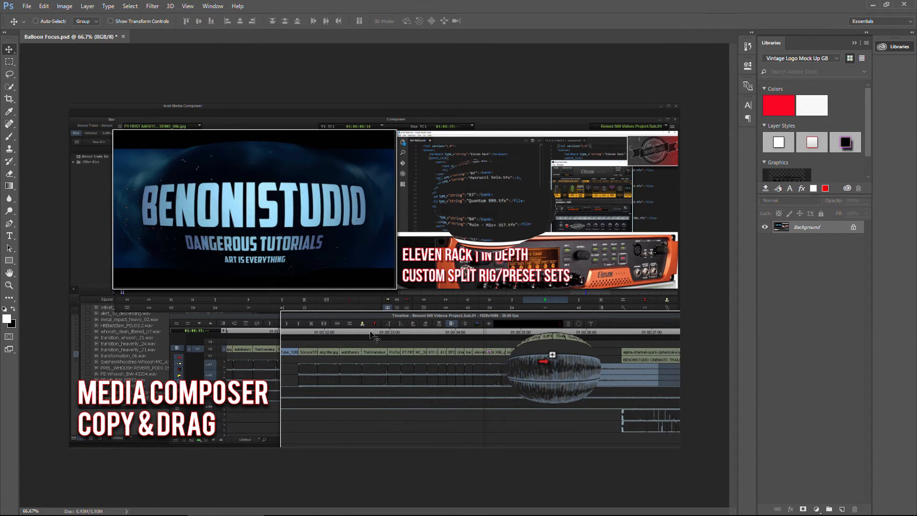
# Draw a rectangular marquee selection around the title text block at lower left.
pyautogui.click(10, 61)
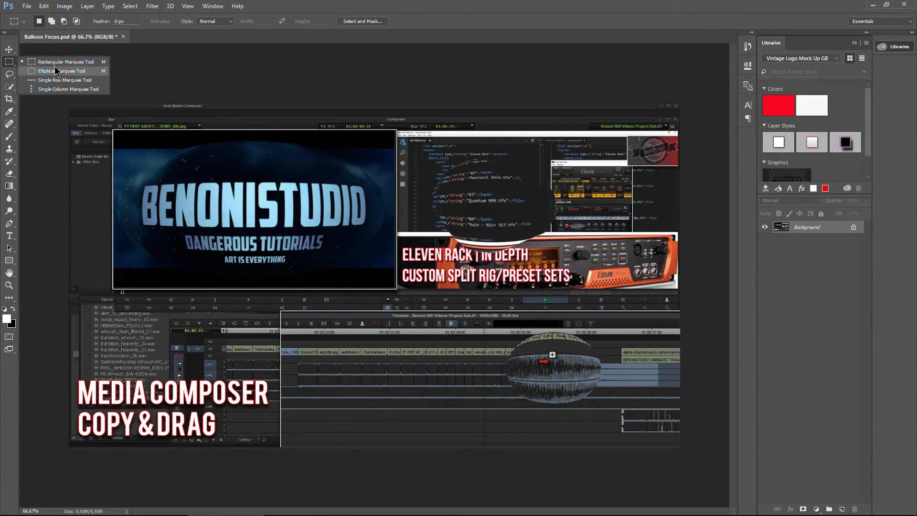
pyautogui.click(55, 65)
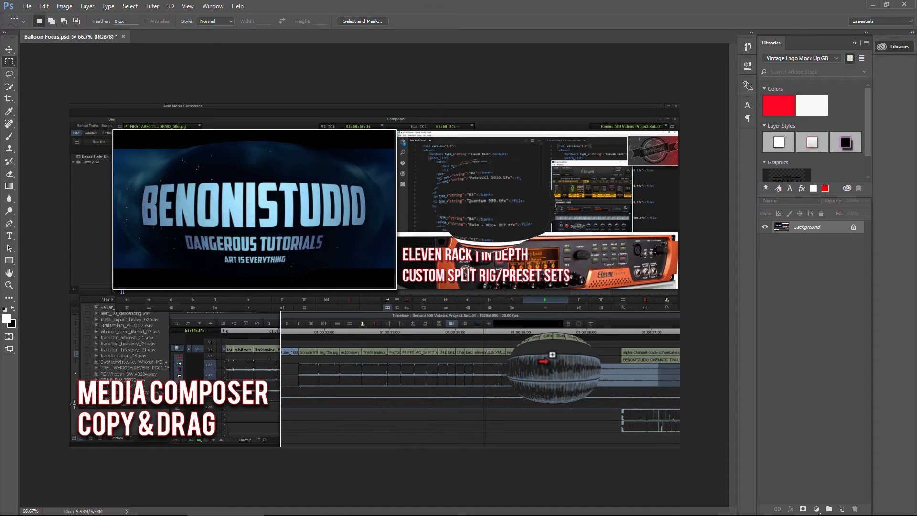
pyautogui.moveTo(76, 373); pyautogui.dragTo(275, 443)
# Reapply the last Spherize filter to the title selection and undo it.
pyautogui.click(152, 6)
pyautogui.moveTo(213, 6)
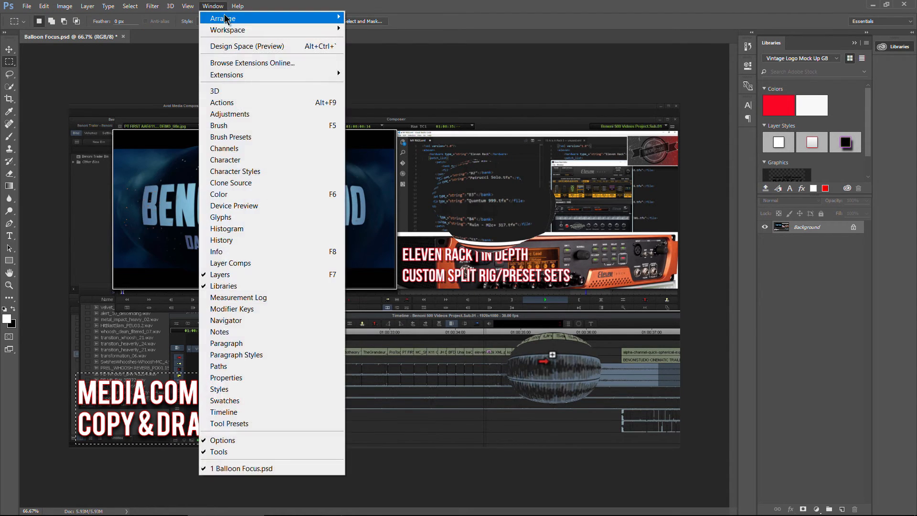
pyautogui.click(162, 18)
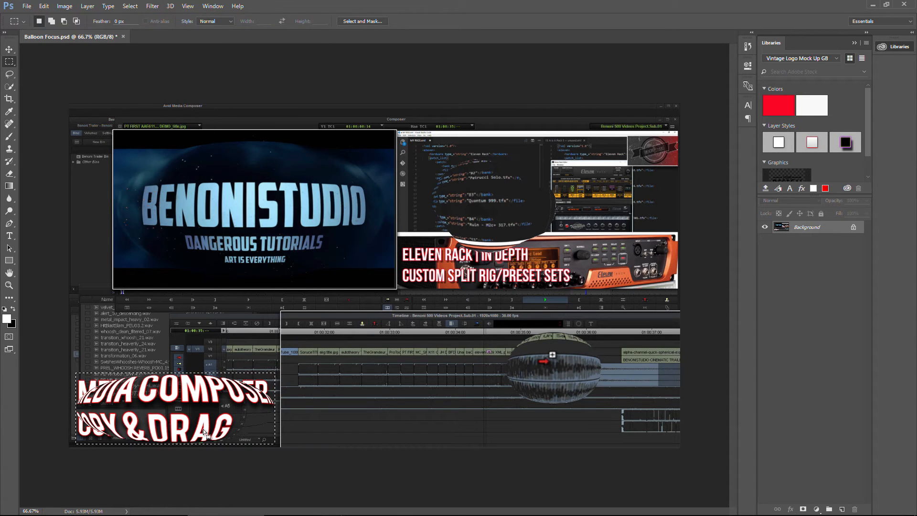
pyautogui.hotkey('ctrl', 'z')
# Apply Spherize at 17% to the selected title text area.
pyautogui.click(129, 6)
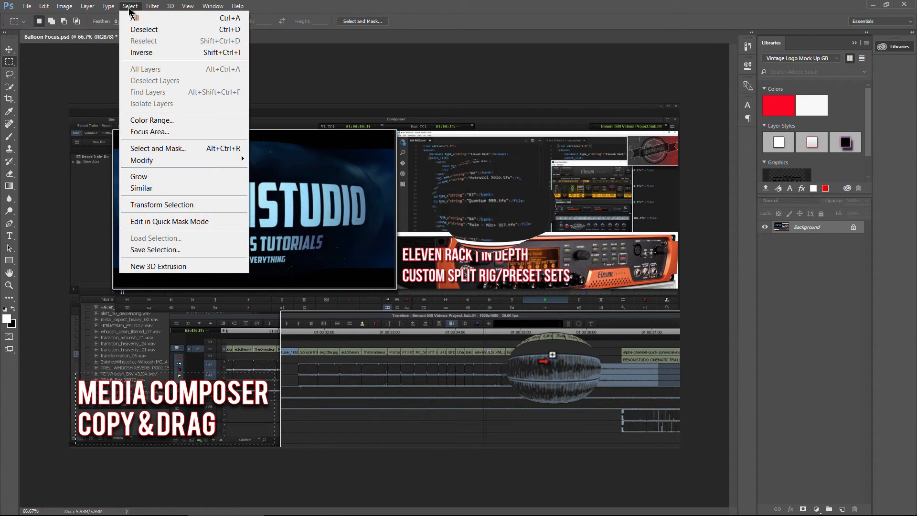
pyautogui.moveTo(152, 6)
pyautogui.moveTo(256, 159)
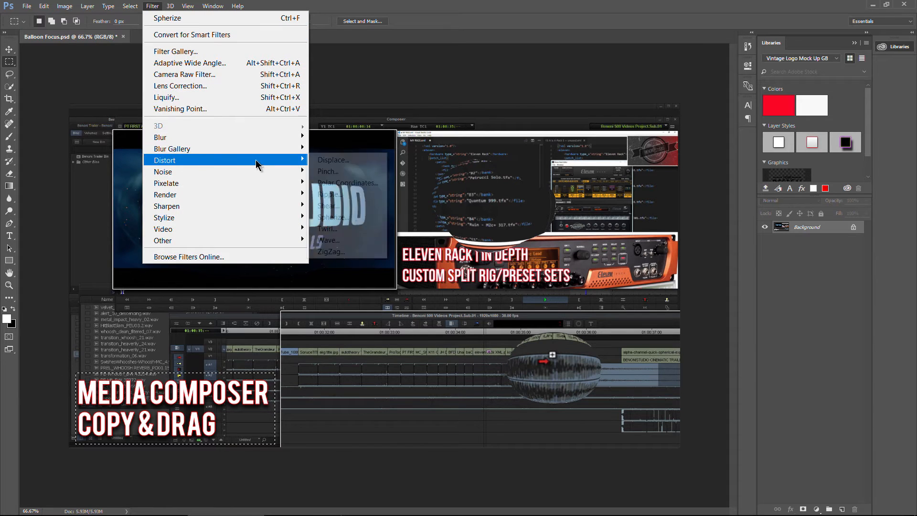
pyautogui.click(343, 217)
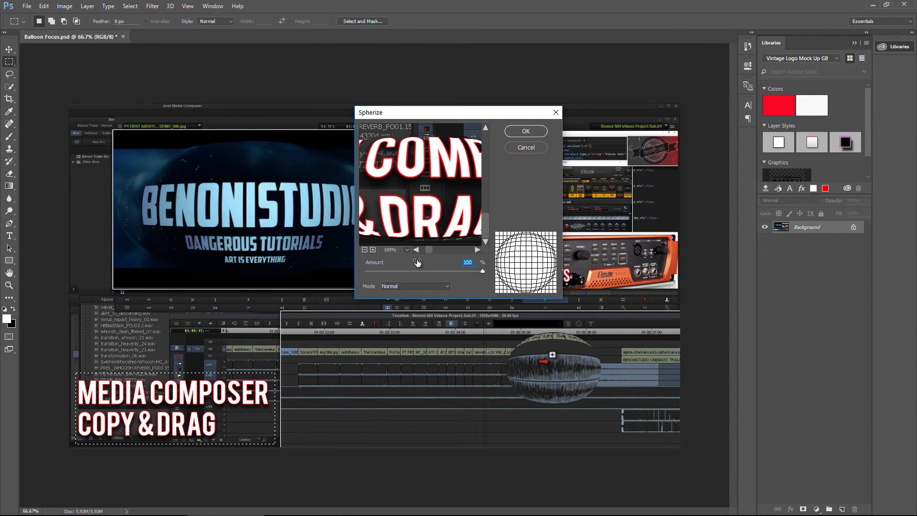
pyautogui.click(364, 249)
pyautogui.click(365, 250)
pyautogui.click(364, 249)
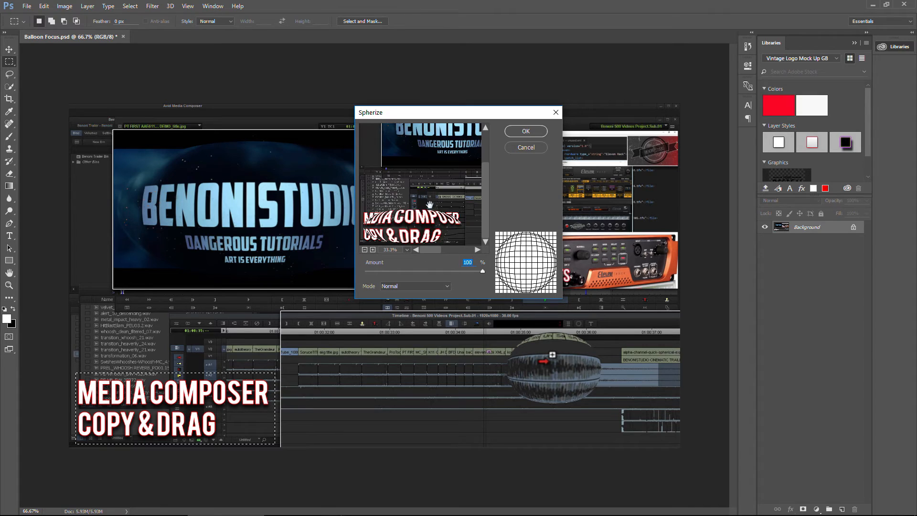
pyautogui.moveTo(482, 271); pyautogui.dragTo(433, 270)
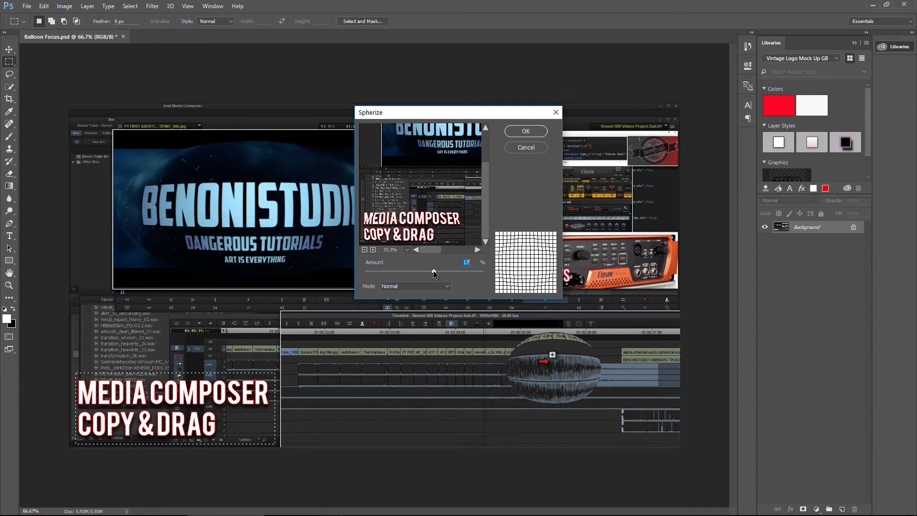
pyautogui.click(525, 131)
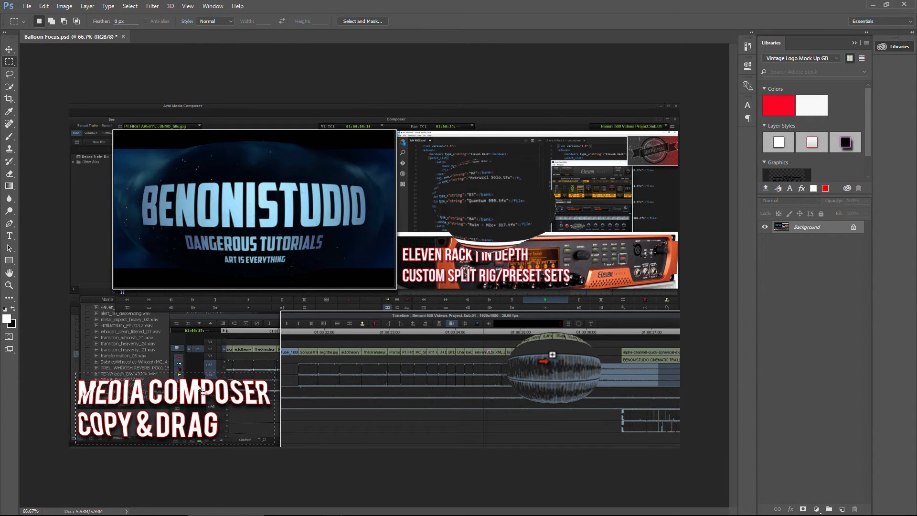
# Try to enlarge the selected title area to about 128% with Free Transform.
pyautogui.hotkey('ctrl', 't')
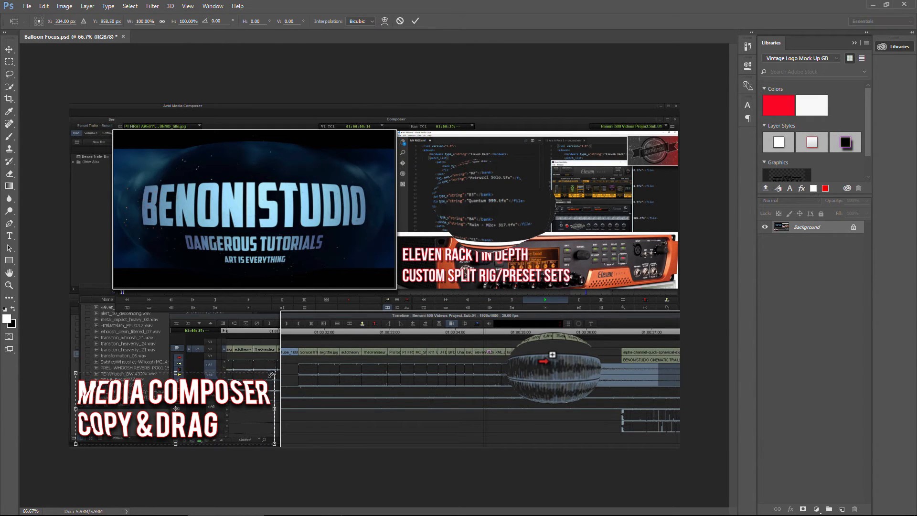
pyautogui.moveTo(274, 372); pyautogui.dragTo(325, 346)
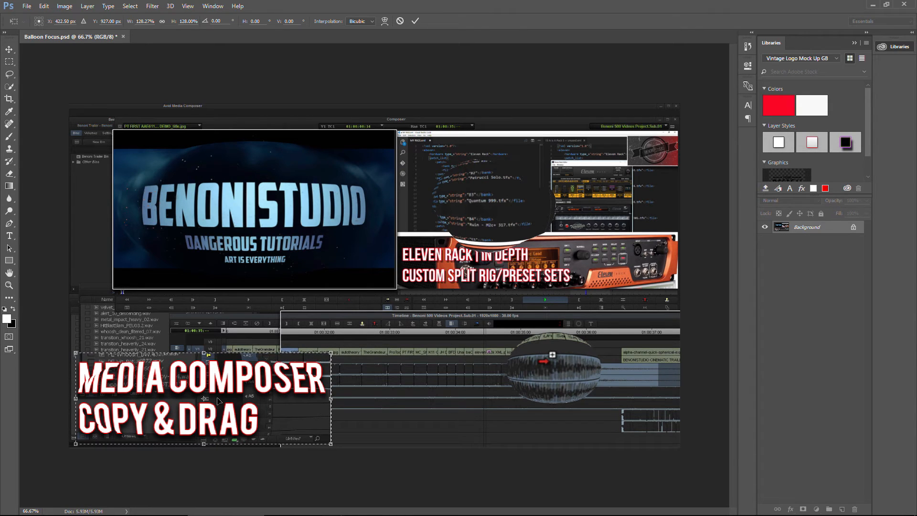
pyautogui.press('Return')
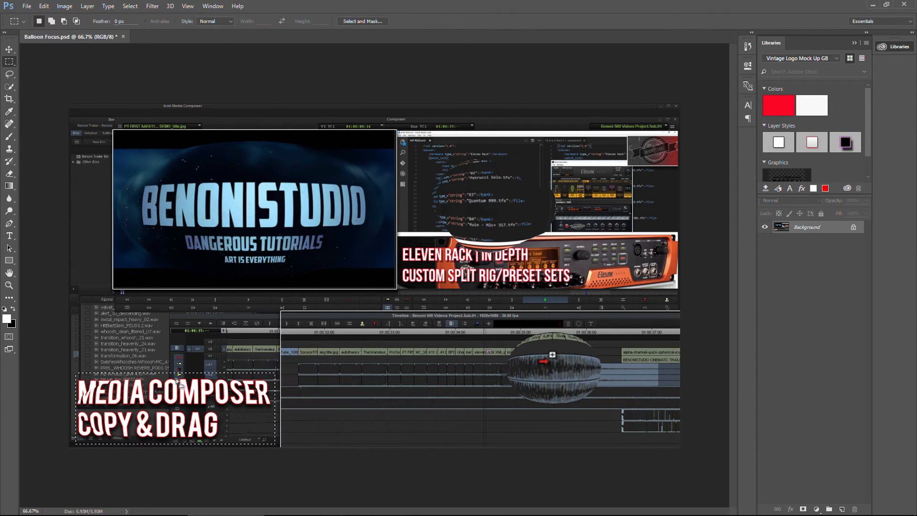
# Select an elliptical area over the lower title text and apply Spherize to it.
pyautogui.hotkey('ctrl', 'd')
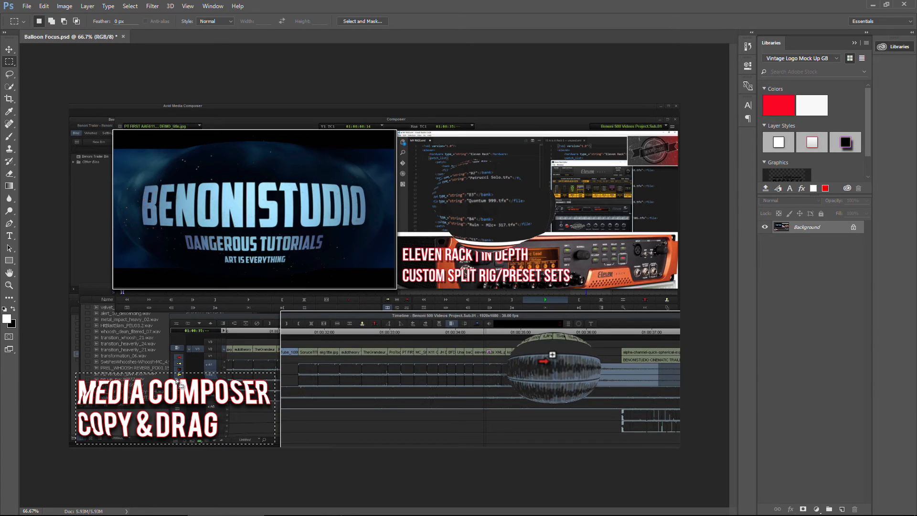
pyautogui.rightClick(9, 62)
pyautogui.click(52, 70)
pyautogui.moveTo(105, 373); pyautogui.dragTo(183, 435)
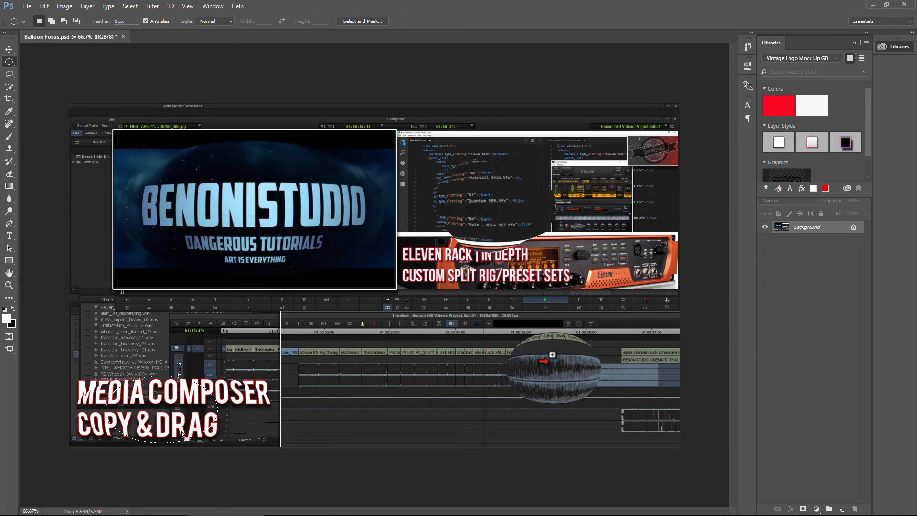
pyautogui.click(153, 5)
pyautogui.moveTo(264, 160)
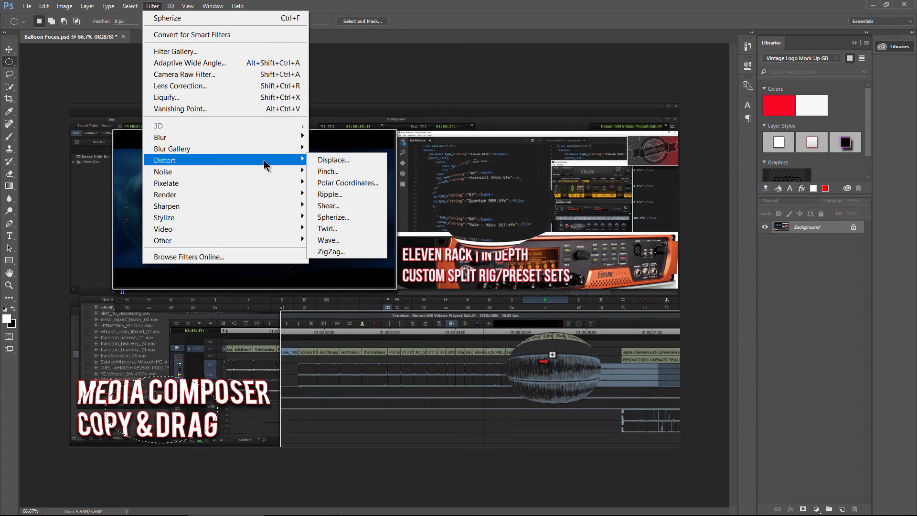
pyautogui.click(340, 215)
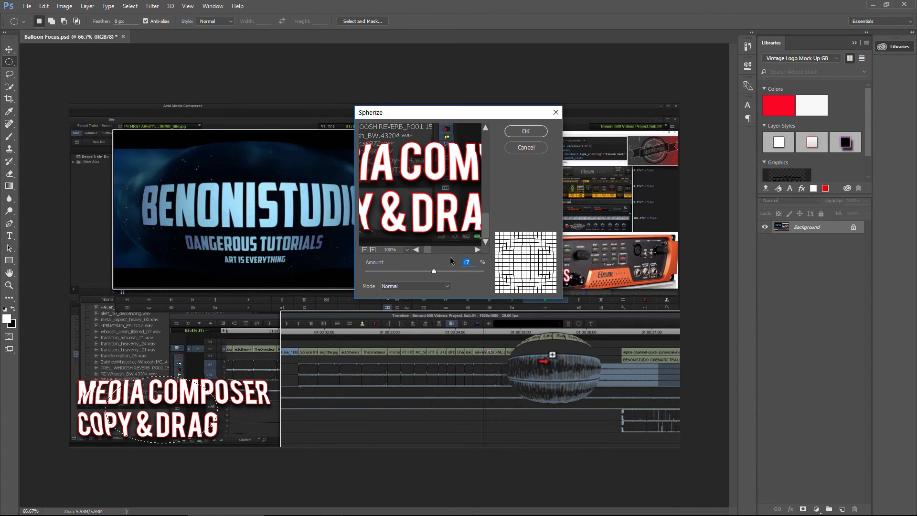
pyautogui.moveTo(427, 251); pyautogui.dragTo(482, 271)
pyautogui.click(525, 131)
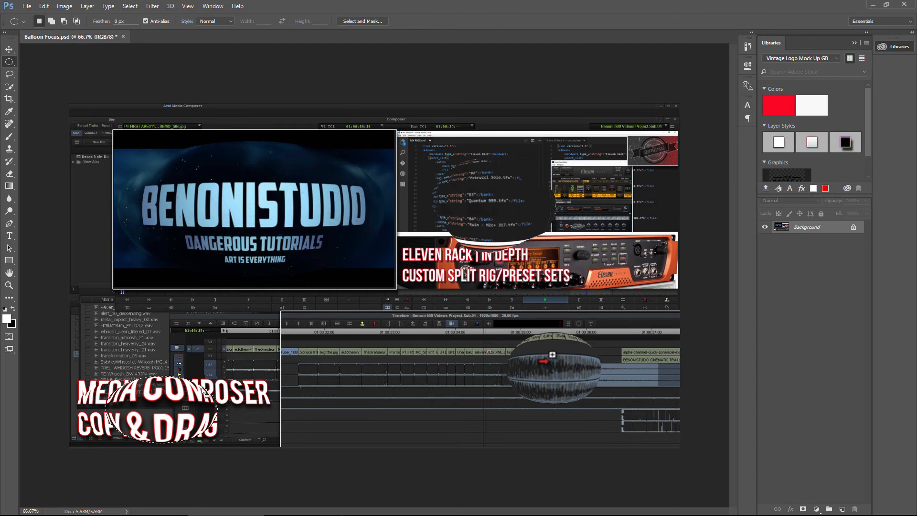
# Enlarge the spherized title area to about 118% with Free Transform and nudge it into place.
pyautogui.hotkey('ctrl', 't')
pyautogui.moveTo(219, 378); pyautogui.dragTo(239, 365)
pyautogui.moveTo(189, 403); pyautogui.dragTo(187, 407)
pyautogui.press('Left')
pyautogui.press('Left')
pyautogui.press('Left')
pyautogui.press('Left')
pyautogui.press('Left')
pyautogui.press('Left')
pyautogui.press('Left')
pyautogui.press('Left')
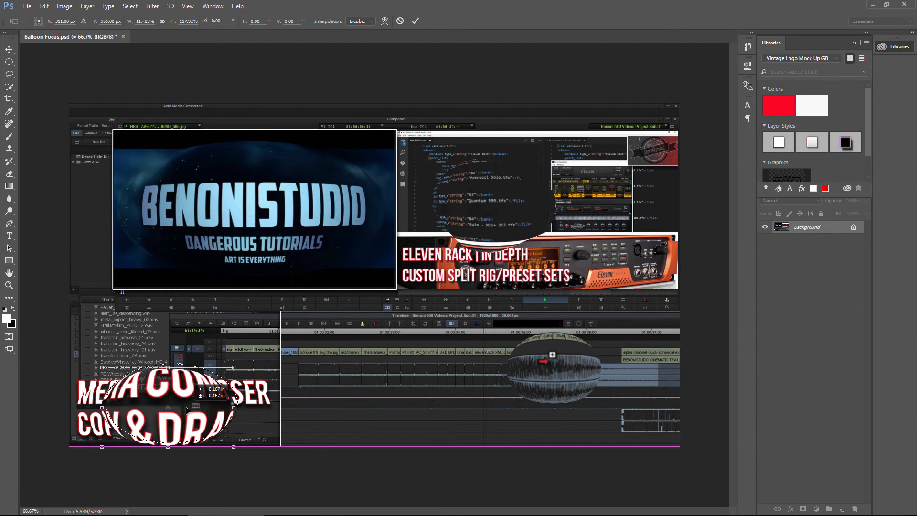
pyautogui.press('Return')
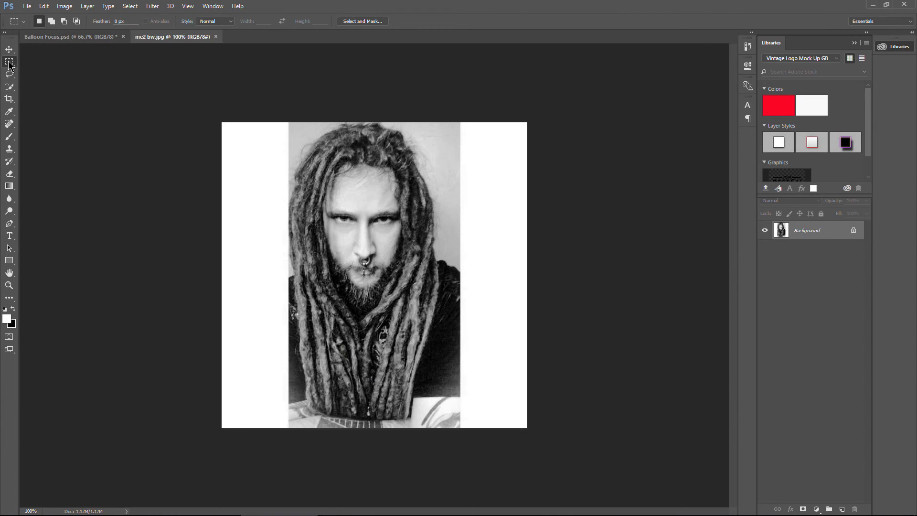
# In the portrait photo, select an elliptical area around the face and apply Spherize to it.
pyautogui.moveTo(299, 126); pyautogui.dragTo(426, 306)
pyautogui.click(153, 6)
pyautogui.moveTo(205, 150)
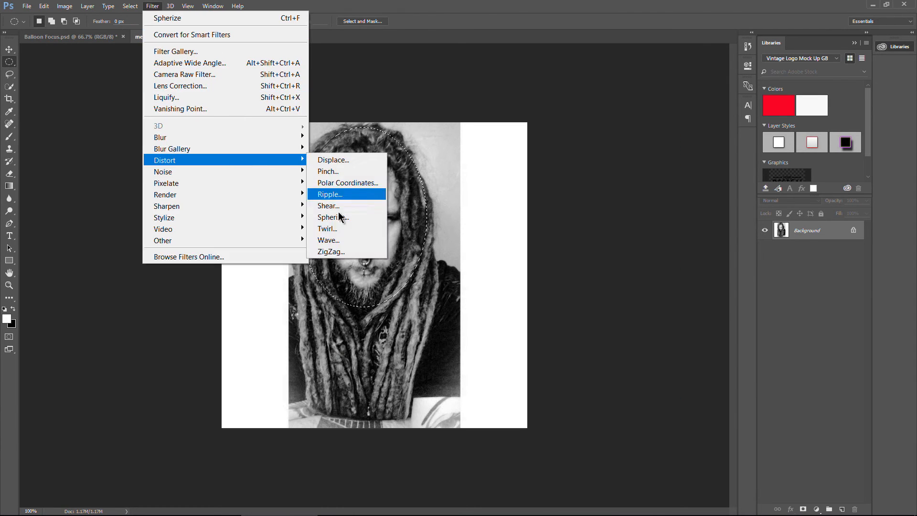
pyautogui.click(348, 229)
pyautogui.click(389, 252)
pyautogui.press('Return')
# Enlarge the spherized face area with Free Transform, shift it slightly upward, and deselect.
pyautogui.hotkey('ctrl', 't')
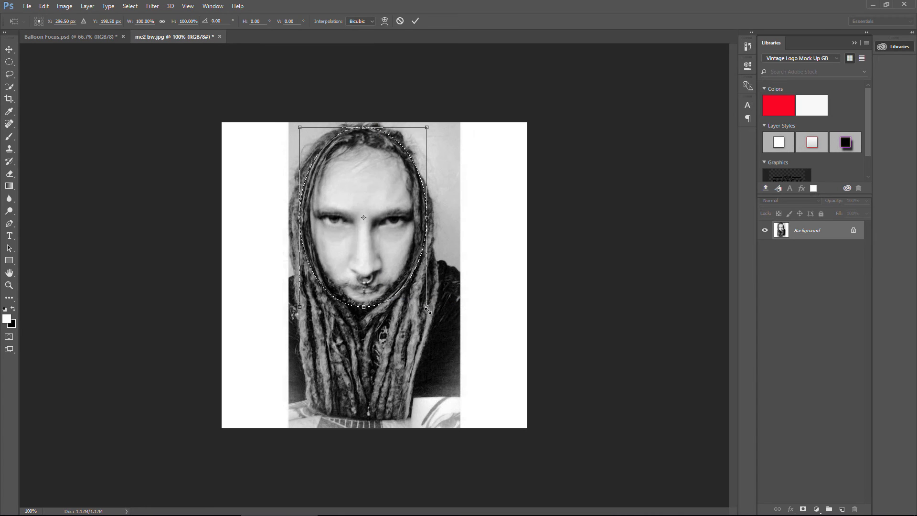
pyautogui.keyDown('shift'); pyautogui.moveTo(426, 306); pyautogui.dragTo(454, 344); pyautogui.keyUp('shift')
pyautogui.moveTo(399, 314); pyautogui.dragTo(387, 302)
pyautogui.press('Return')
pyautogui.hotkey('ctrl', 'd')
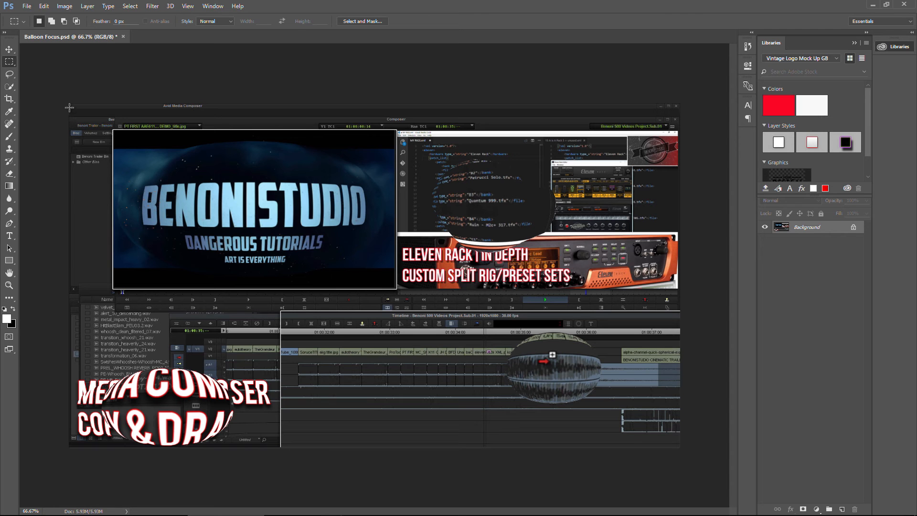
# Select the entire composited screenshot area in the thumbnail and reapply Spherize to it, then deselect.
pyautogui.moveTo(70, 106); pyautogui.dragTo(681, 446)
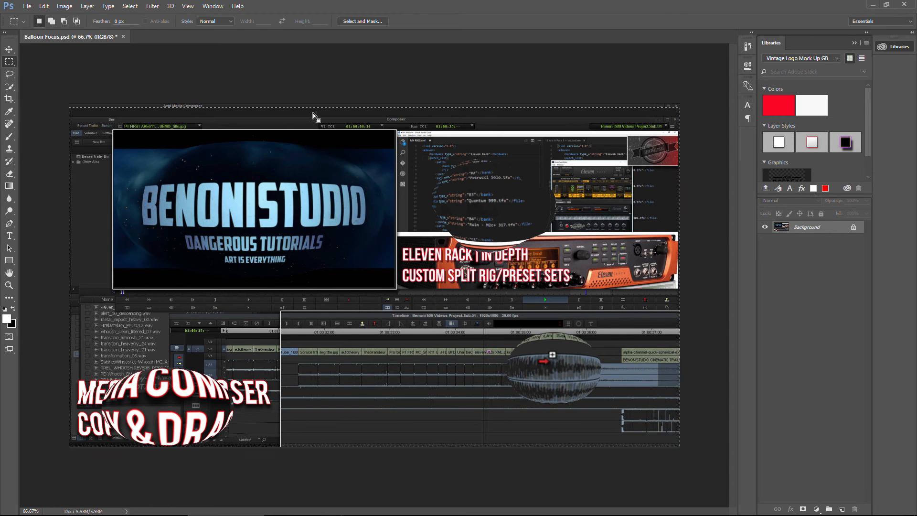
pyautogui.click(152, 5)
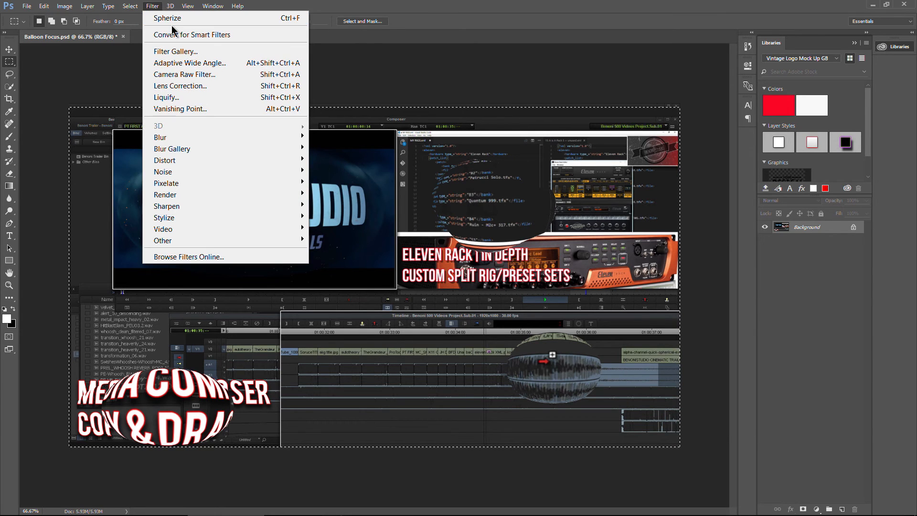
pyautogui.click(168, 18)
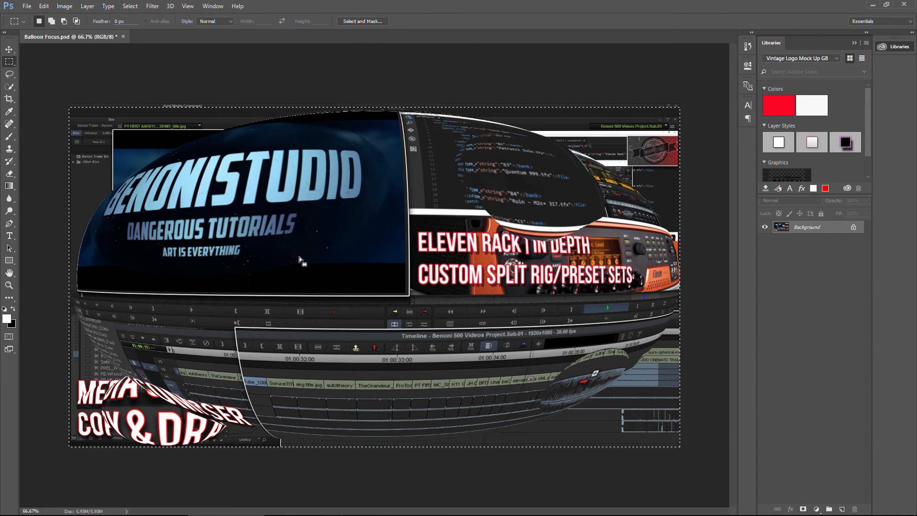
pyautogui.press('Return')
pyautogui.click(323, 315)
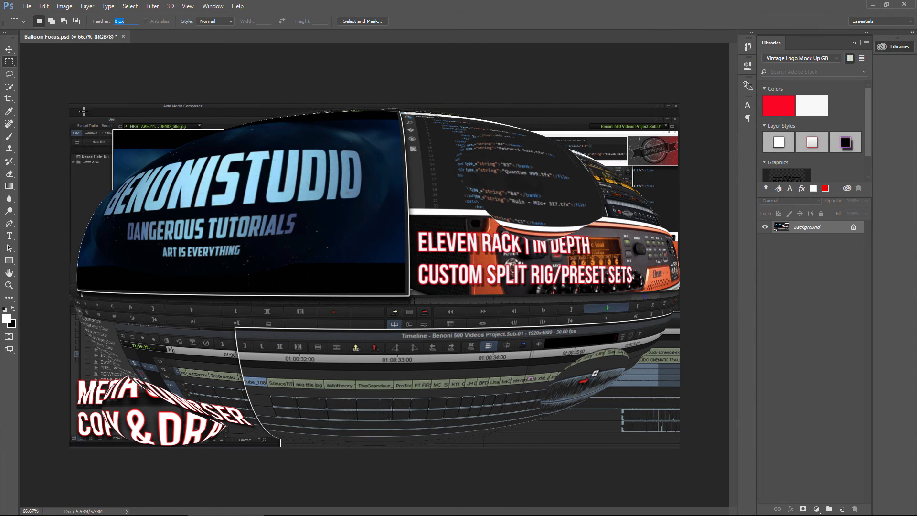
pyautogui.click(152, 6)
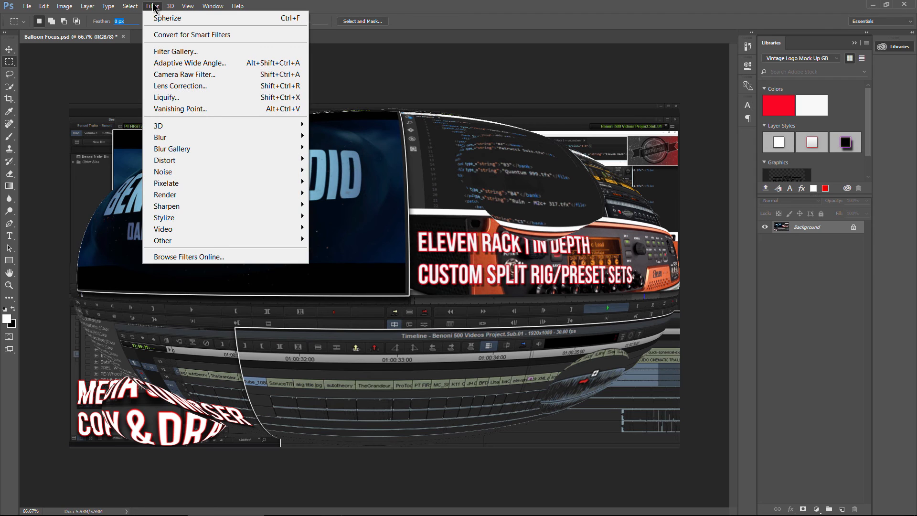
pyautogui.moveTo(300, 159)
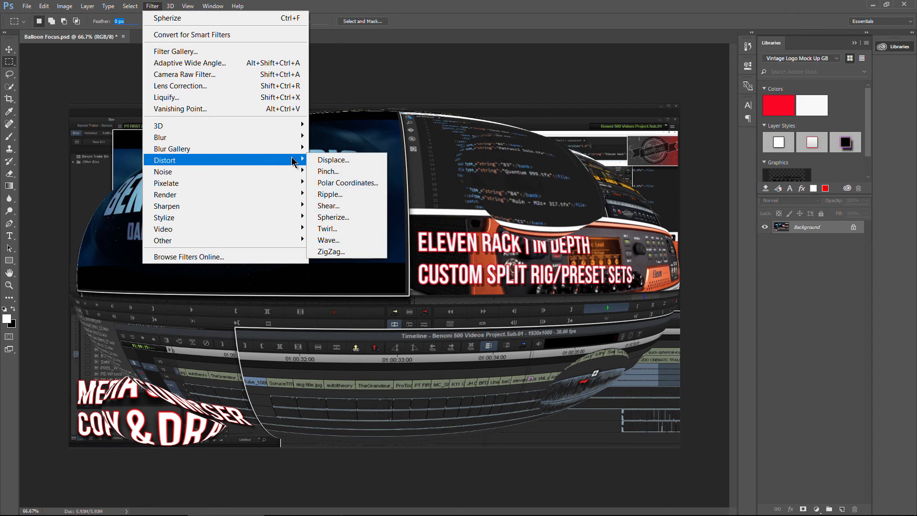
pyautogui.click(448, 236)
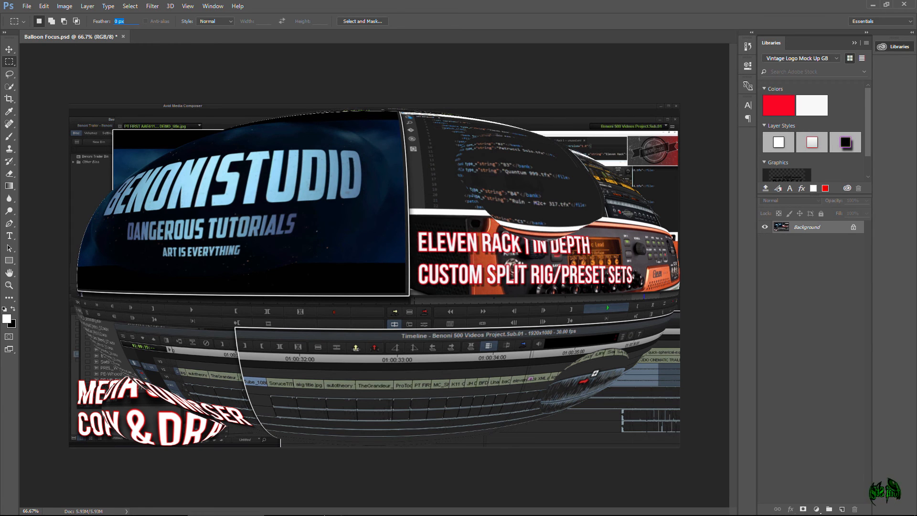
# Switch to the Photos app to view the original Media Composer title image for comparison.
pyautogui.click(306, 506)
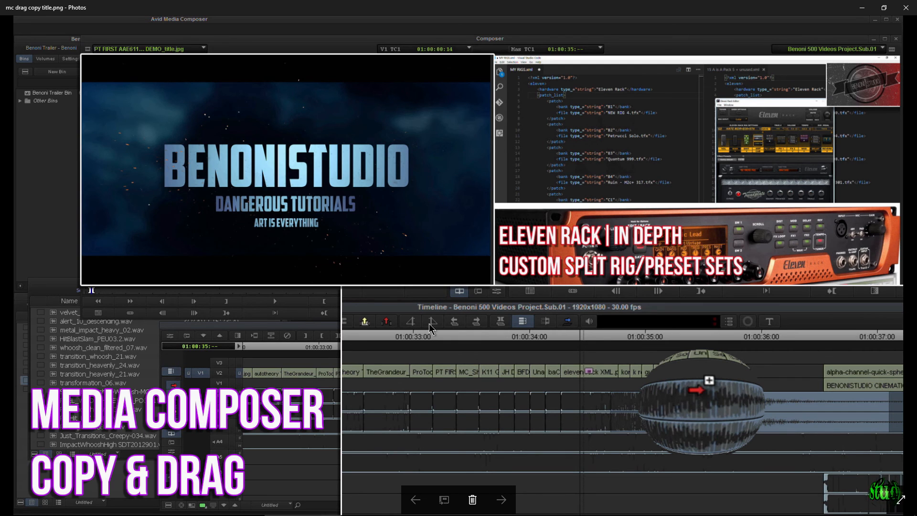
pyautogui.click(231, 507)
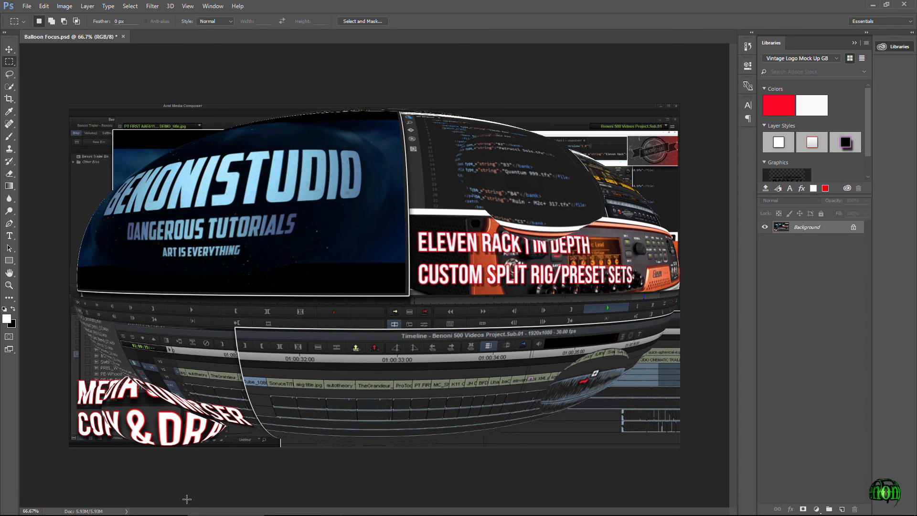
pyautogui.click(302, 506)
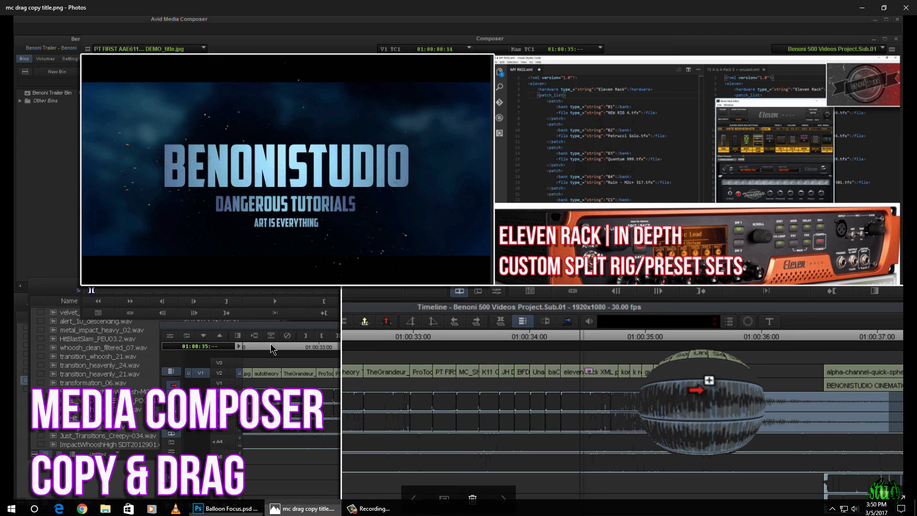